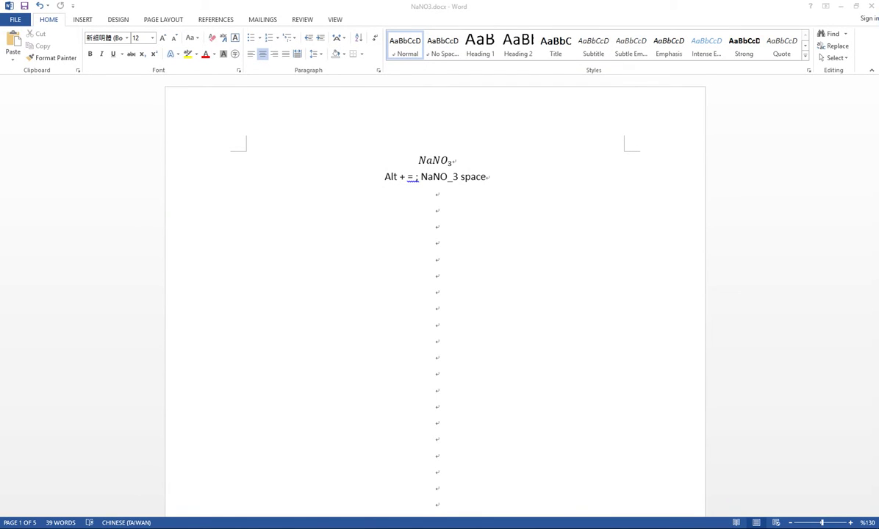
# - Insert an equation below the first example on page 1 and enter NaNO_3 with the 3 built as a subscript
pyautogui.click(436, 259)
pyautogui.click(436, 210)
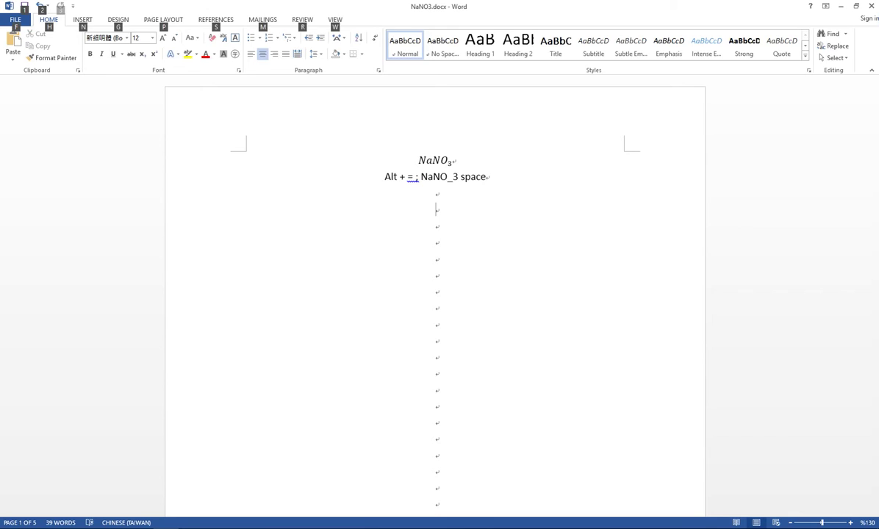
pyautogui.hotkey('alt', '=')
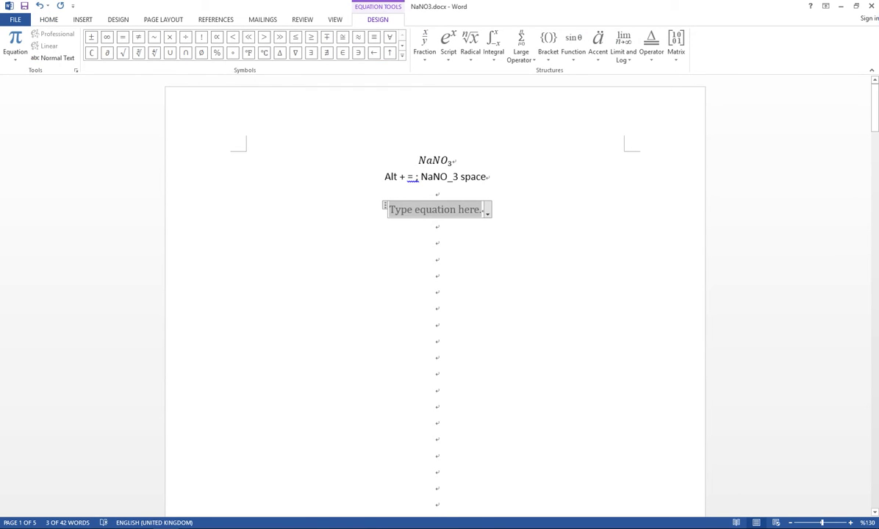
pyautogui.write('Na')
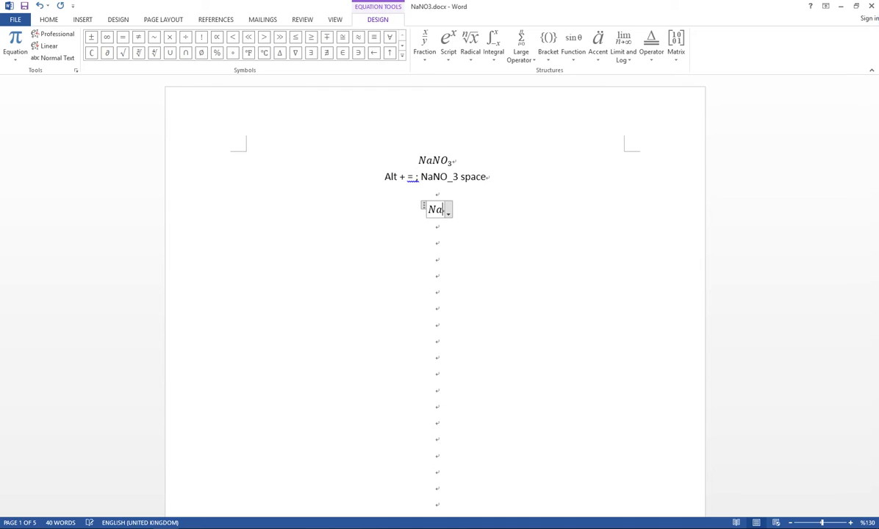
pyautogui.write('NO_')
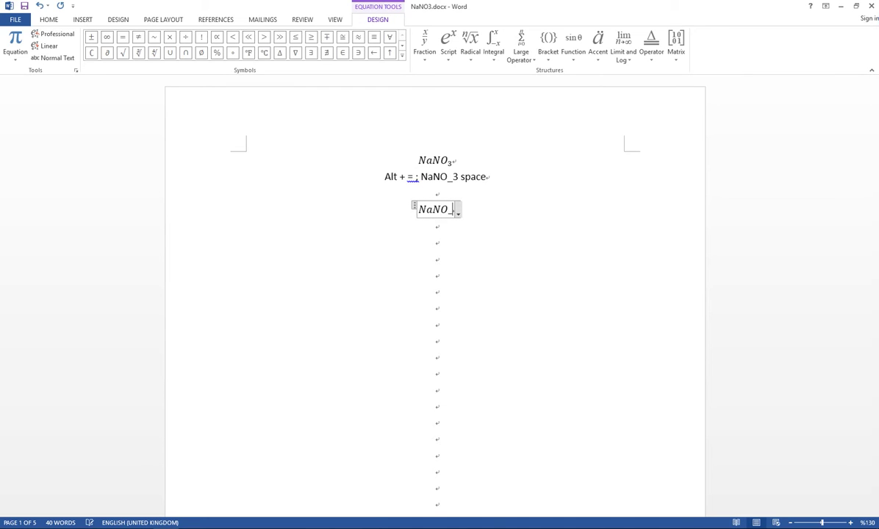
pyautogui.press('BackSpace')
pyautogui.write('3')
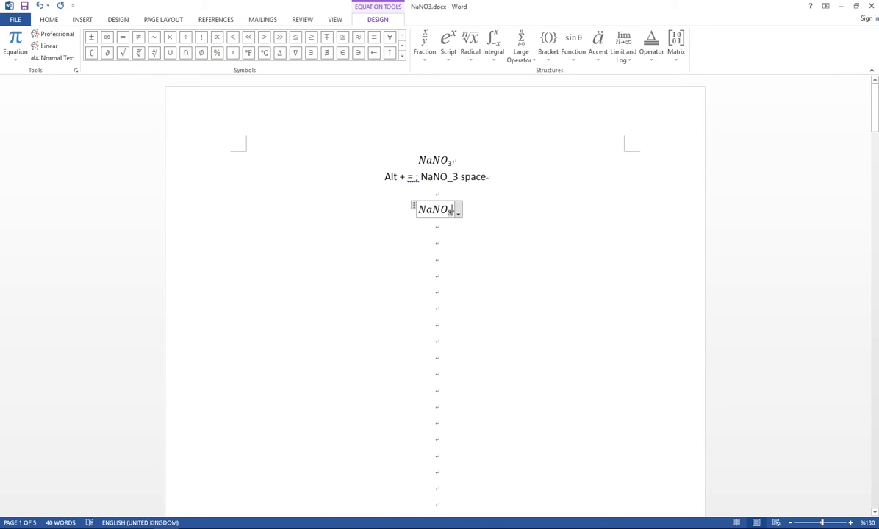
pyautogui.click(407, 226)
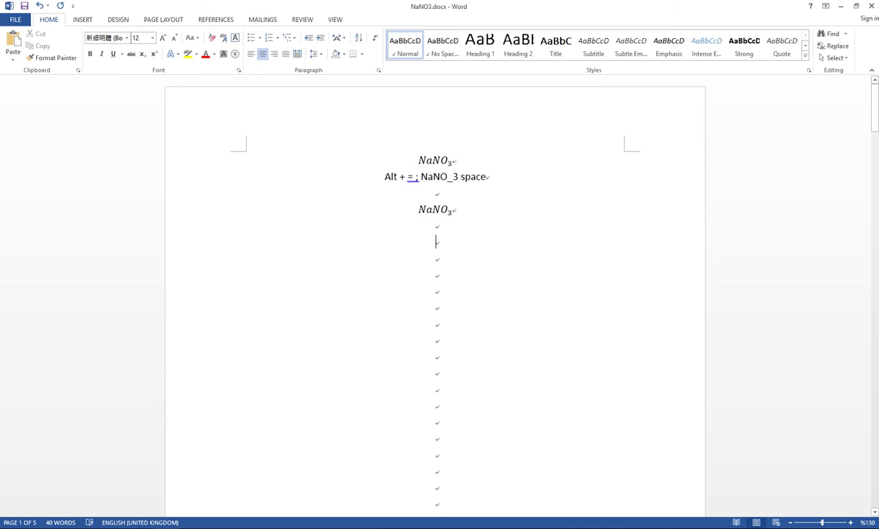
# - Insert an equation below the volume example and enter Vol_NaNO_3, built up as nested subscripts
pyautogui.scroll(-10, 406, 225)
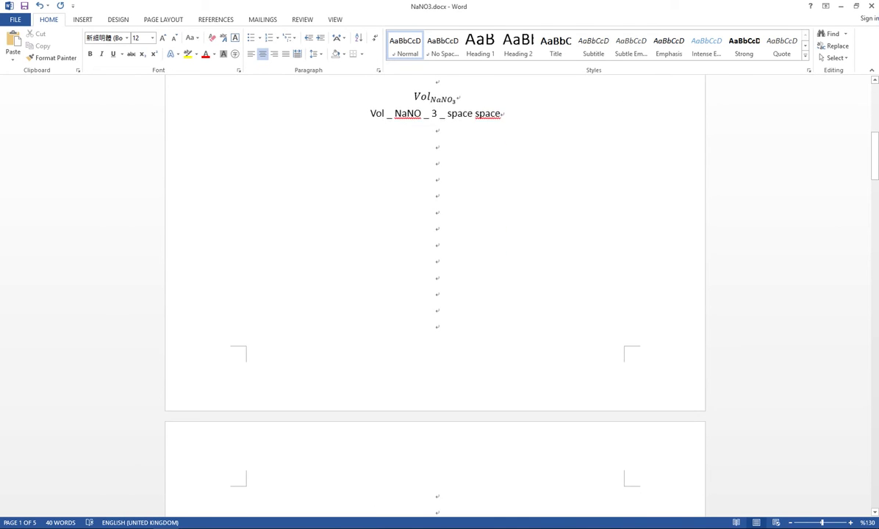
pyautogui.scroll(2, 438, 220)
pyautogui.click(438, 194)
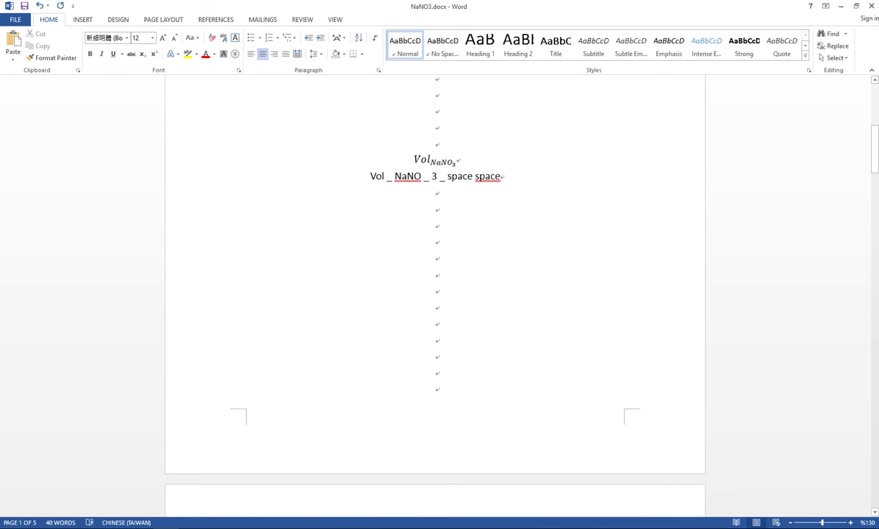
pyautogui.click(426, 159)
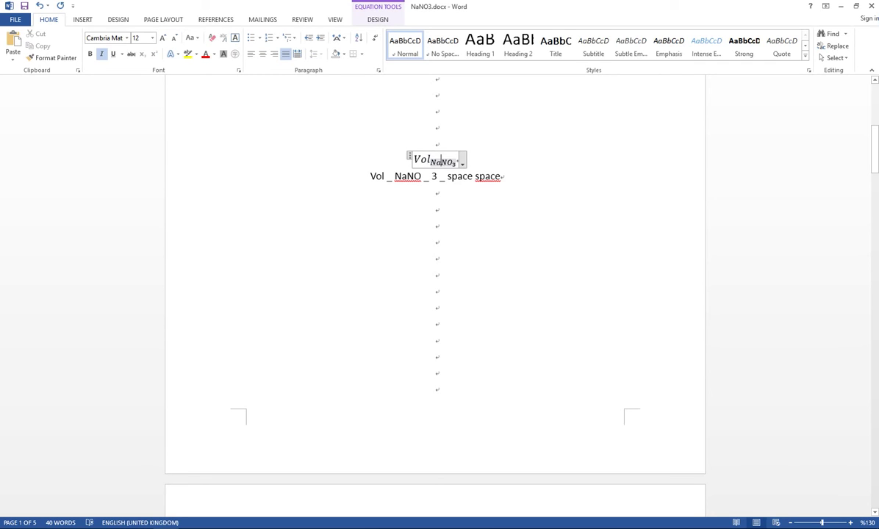
pyautogui.click(457, 160)
pyautogui.click(437, 210)
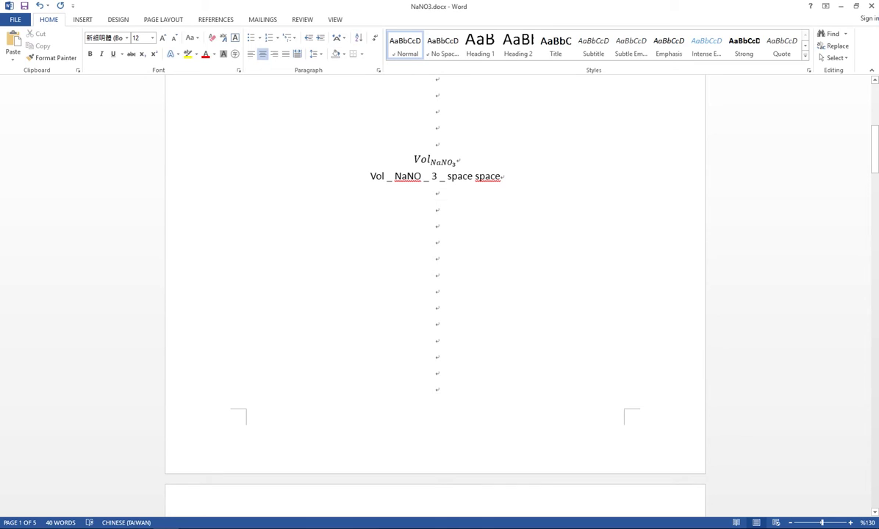
pyautogui.hotkey('alt', '=')
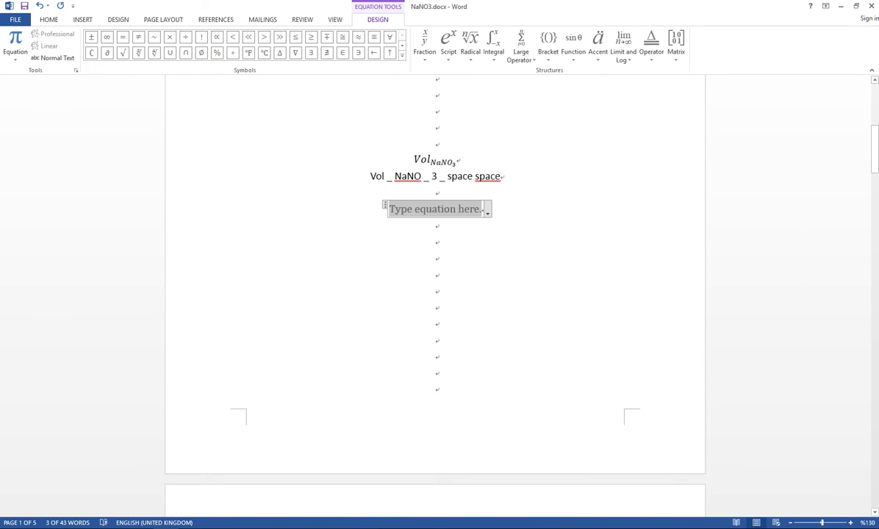
pyautogui.write('Vol_NaN')
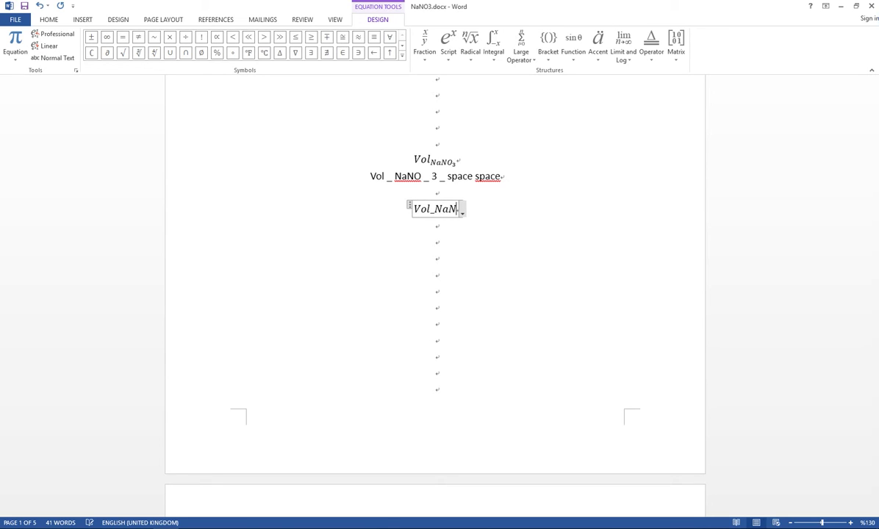
pyautogui.write('O_3')
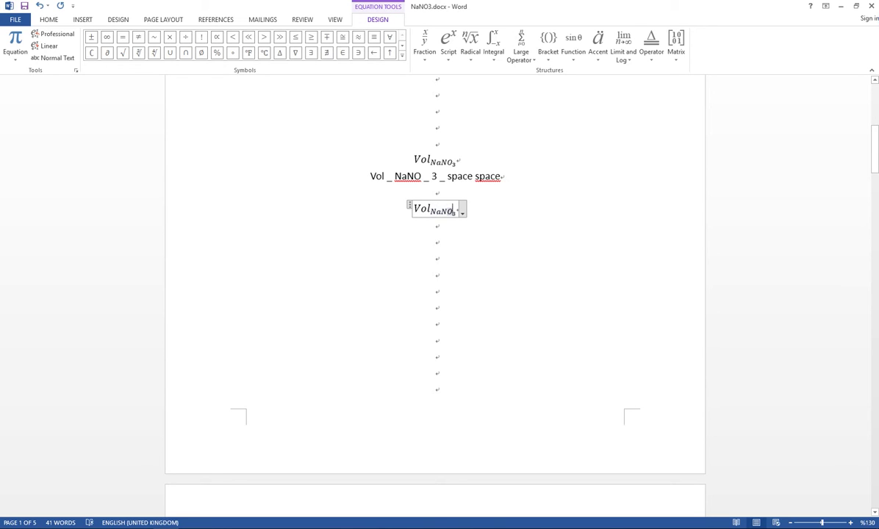
# - Insert an equation below the square root example on page 2 and enter \sqrt(A^2 + B^2 + C^2 without the closing parenthesis
pyautogui.scroll(-10, 436, 208)
pyautogui.scroll(-1, 436, 252)
pyautogui.click(436, 252)
pyautogui.press('Up')
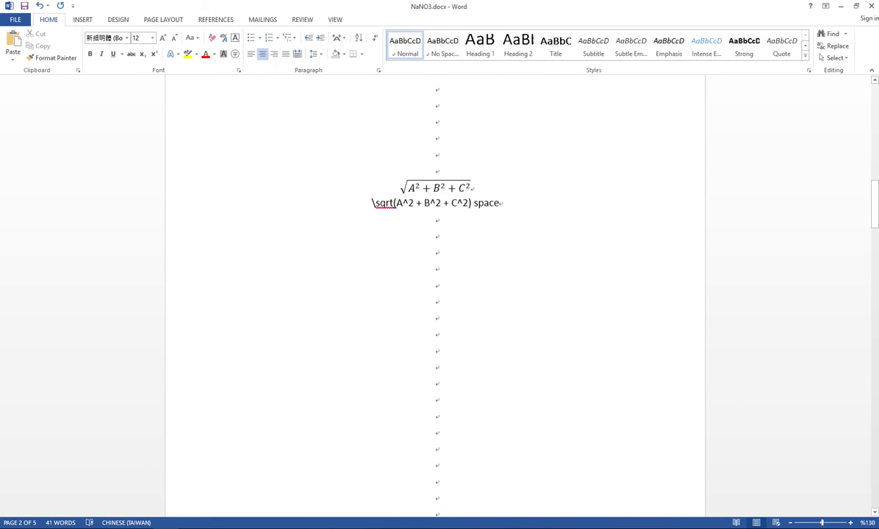
pyautogui.hotkey('alt', '=')
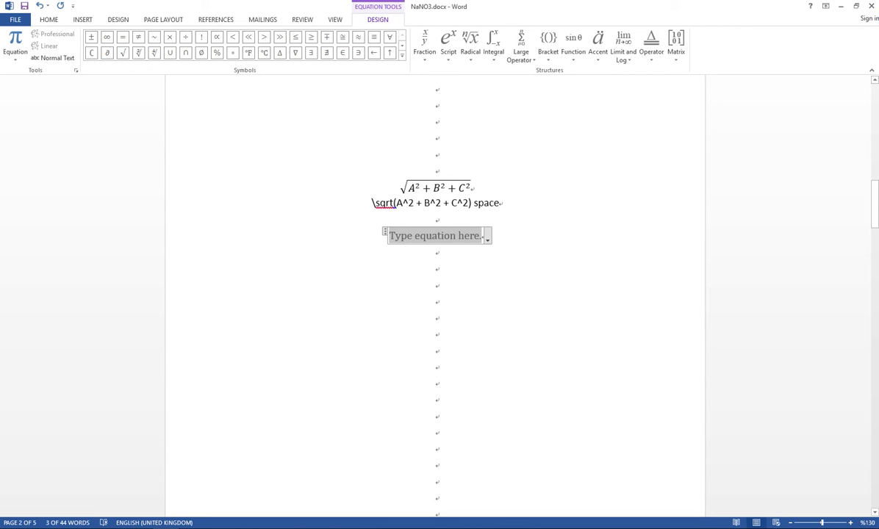
pyautogui.write('\\sqrt')
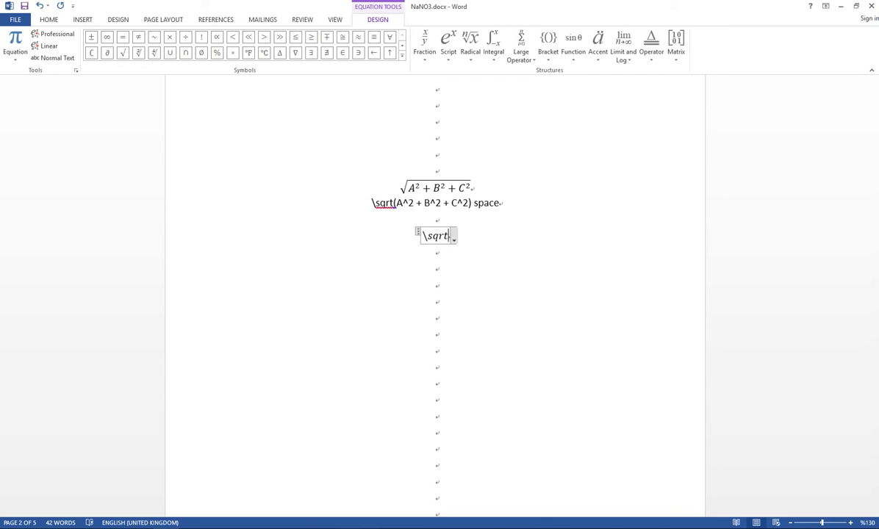
pyautogui.write('(')
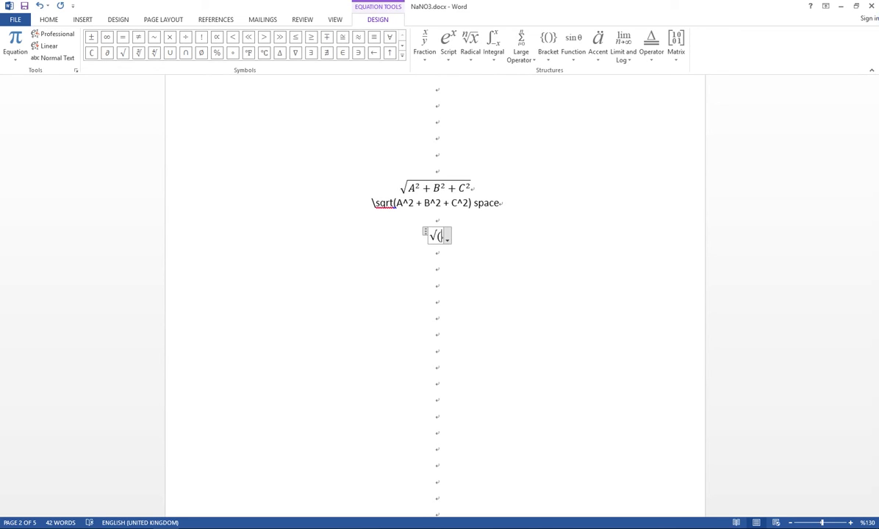
pyautogui.write('A^')
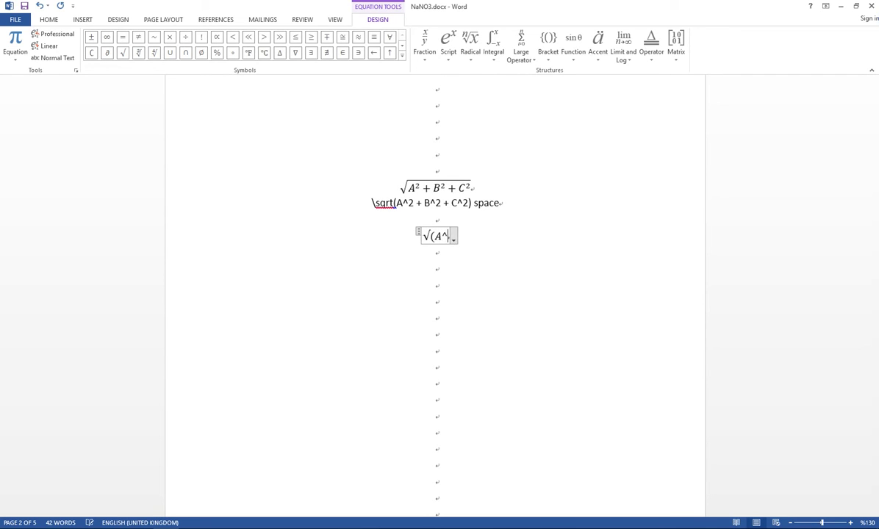
pyautogui.write('2 +')
pyautogui.write(' B^2 +')
pyautogui.write(' C^2')
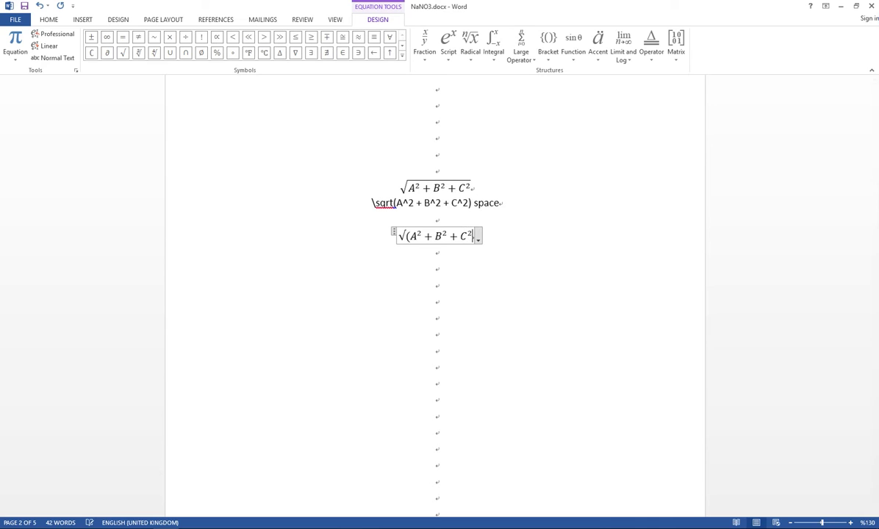
# - Add the closing parenthesis after C^2 and build the expression into a full square root
pyautogui.moveTo(414, 203); pyautogui.dragTo(441, 203)
pyautogui.click(437, 203)
pyautogui.click(474, 235)
pyautogui.write(')')
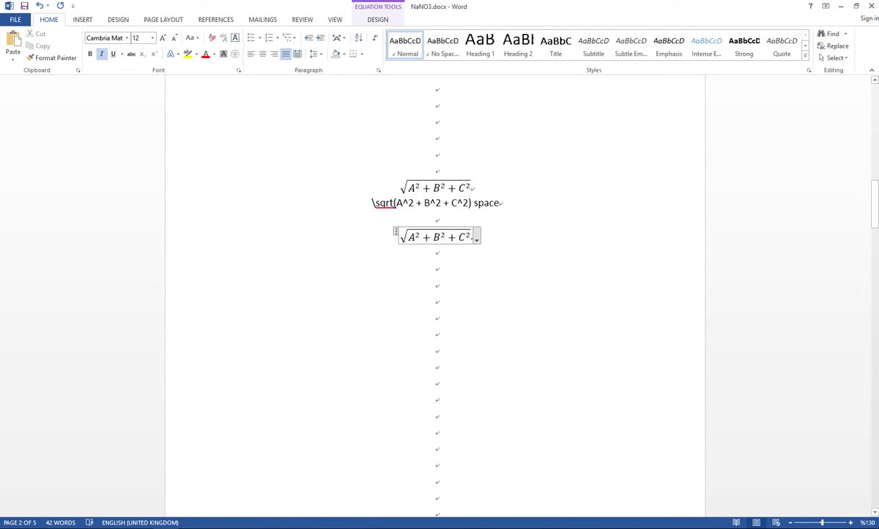
pyautogui.click(436, 269)
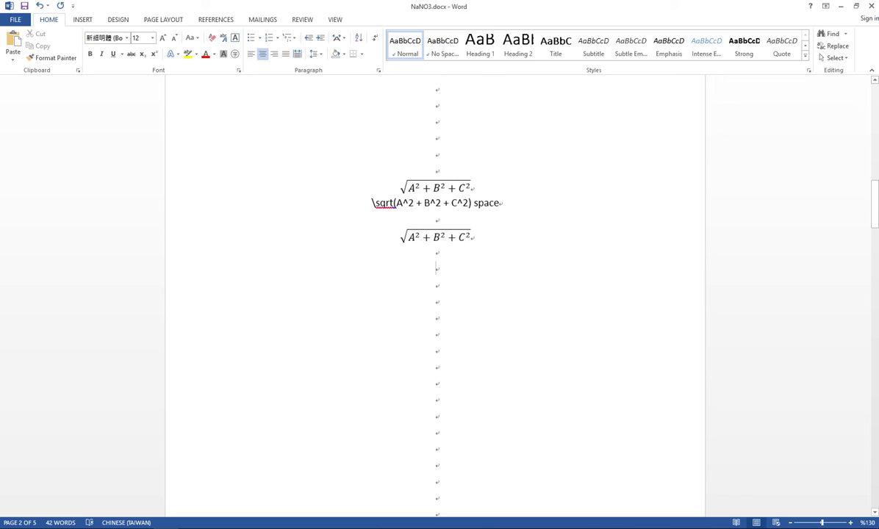
pyautogui.click(439, 237)
pyautogui.click(436, 285)
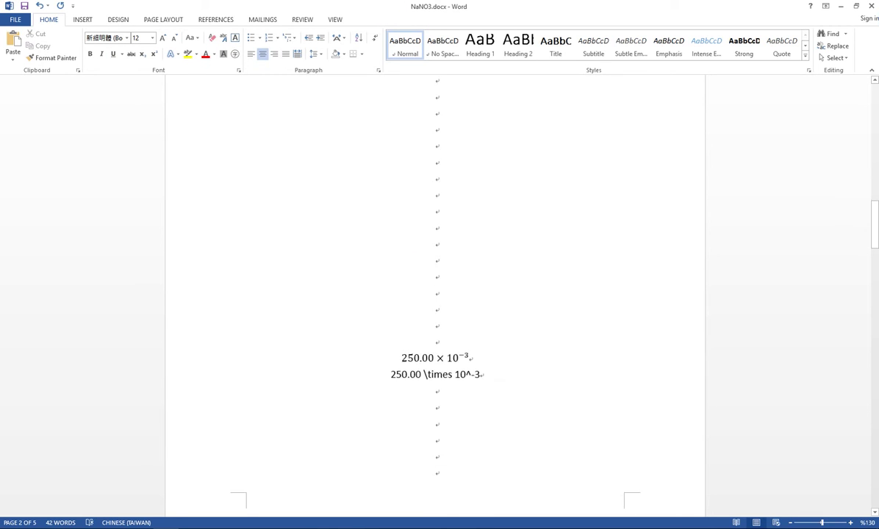
# - Delete a block of about eight empty lines above the 250.00 × 10^-3 example on page 2
pyautogui.scroll(-4, 435, 294)
pyautogui.scroll(1, 436, 294)
pyautogui.scroll(-1, 436, 294)
pyautogui.scroll(3, 435, 294)
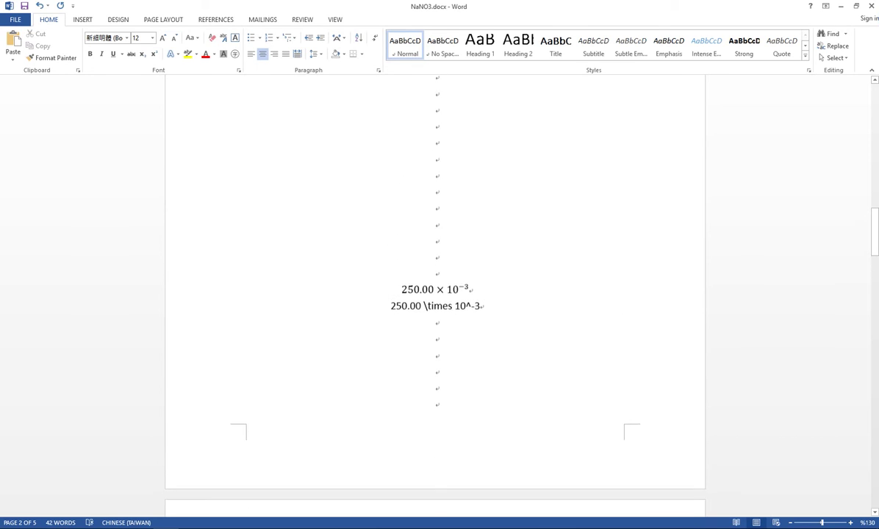
pyautogui.moveTo(409, 251); pyautogui.dragTo(409, 131)
pyautogui.press('Delete')
# - Insert an equation below the 250.00 \times 10^-3 example and enter 250.00\times 10^-3 with a built-up exponent
pyautogui.click(436, 214)
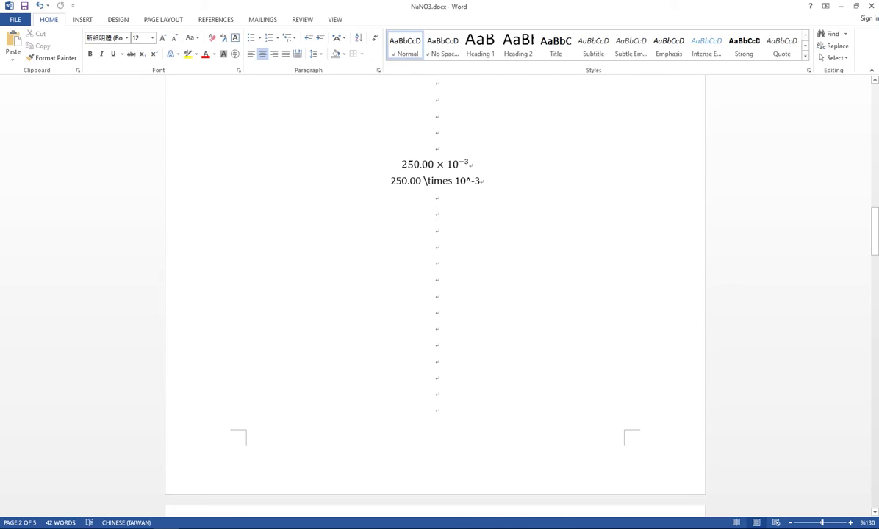
pyautogui.hotkey('alt', '=')
pyautogui.write('2')
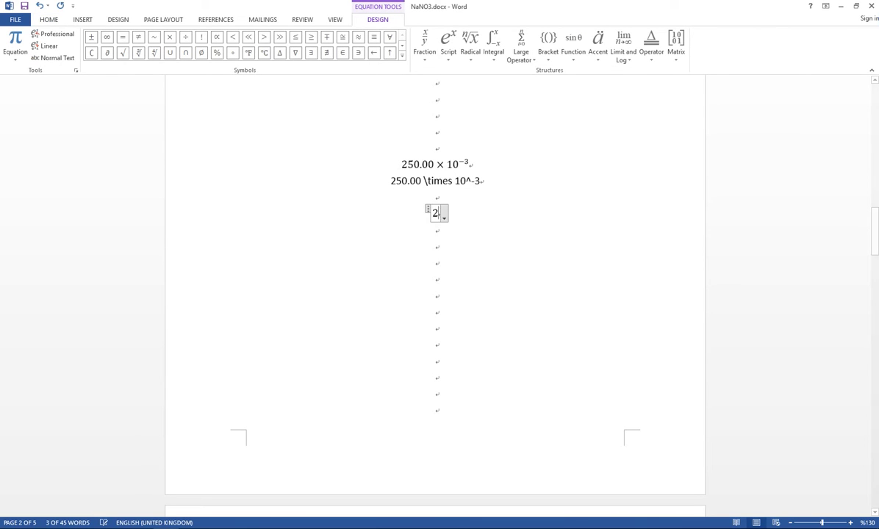
pyautogui.write('50.00\\times')
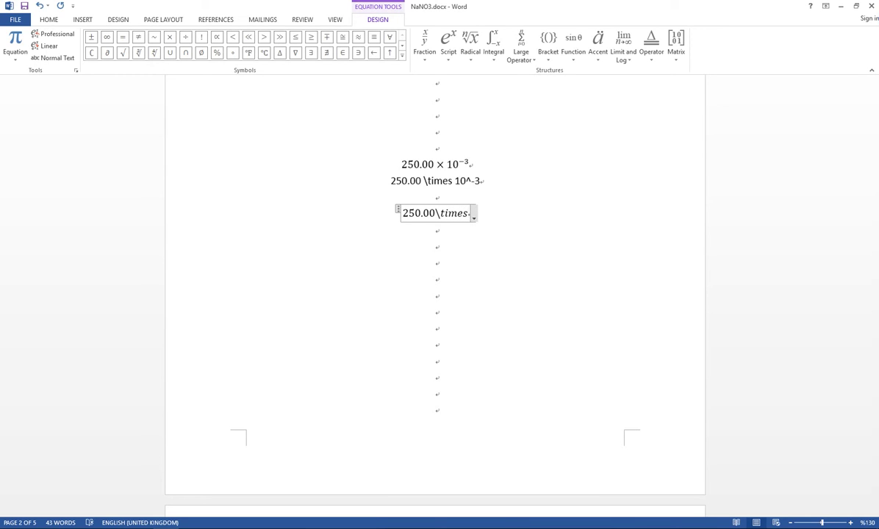
pyautogui.write(' 10^-3')
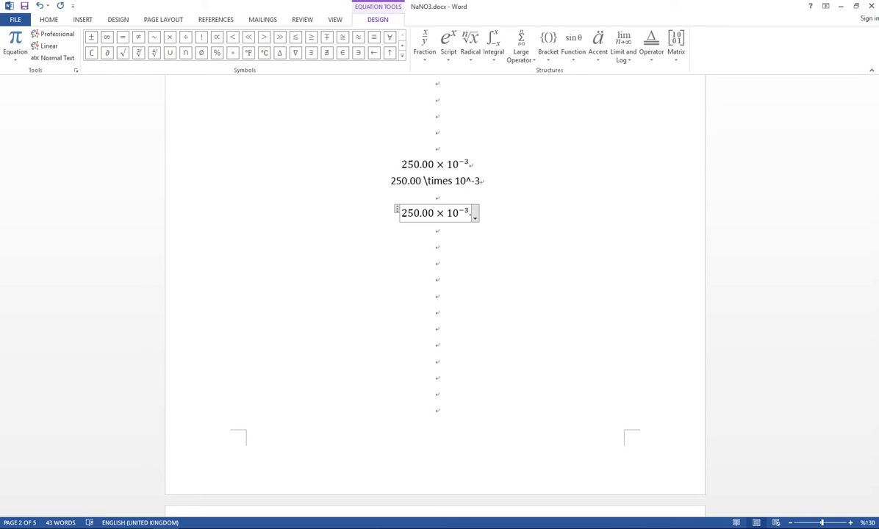
pyautogui.press('Down')
pyautogui.press('Down')
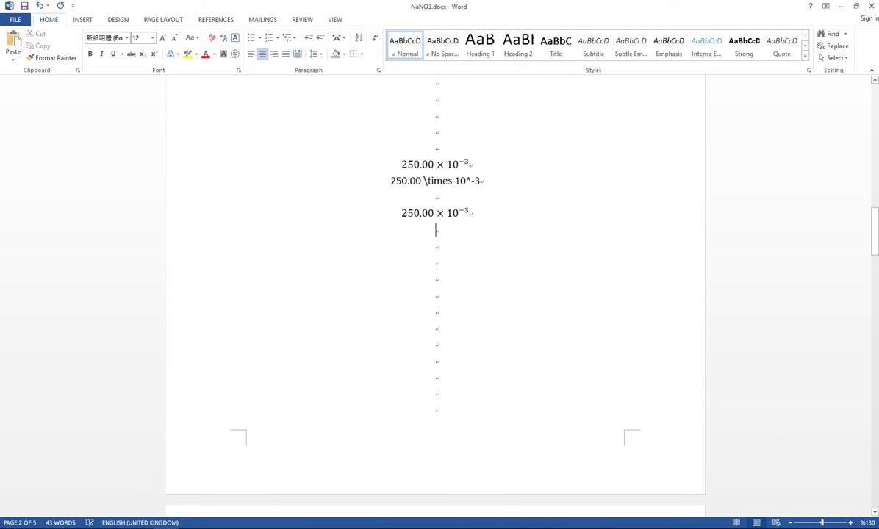
# - Insert another equation two lines below and enter 250.00 x 10^-3, using the plain letter x as the multiplication sign
pyautogui.hotkey('alt', '=')
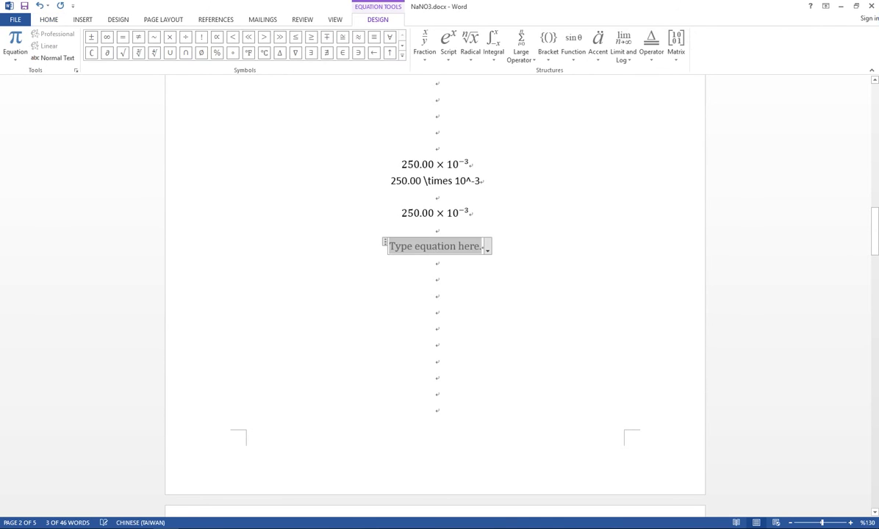
pyautogui.write('250')
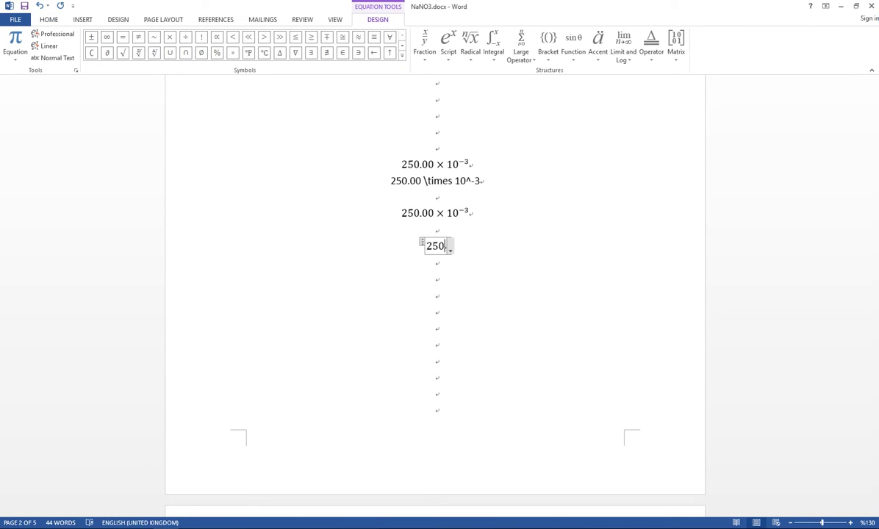
pyautogui.write('.00')
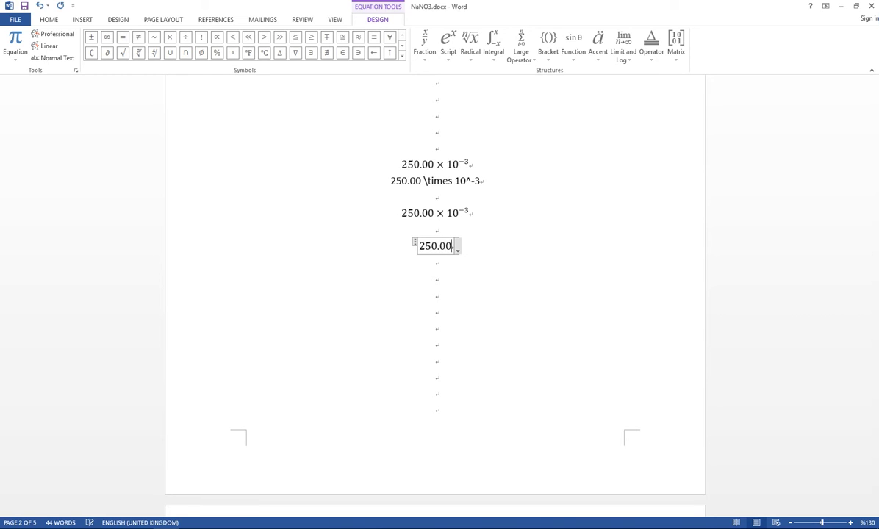
pyautogui.write(' x')
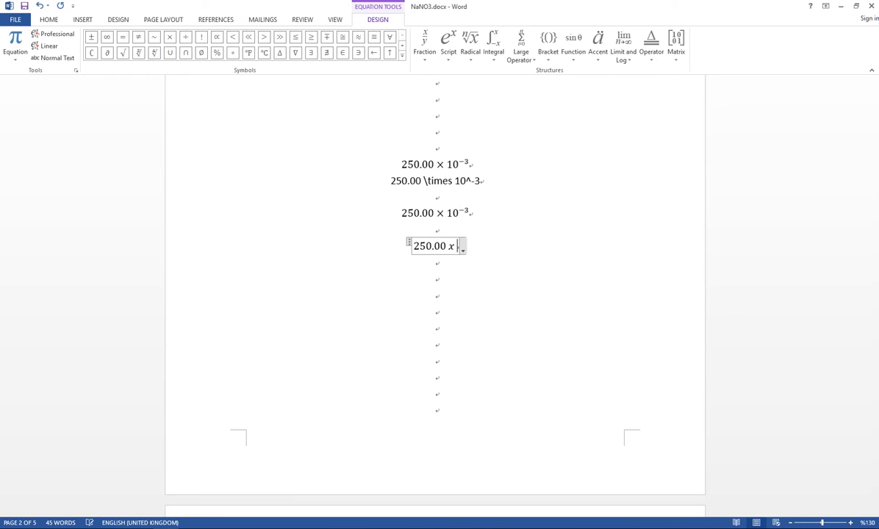
pyautogui.write(' 10^-3')
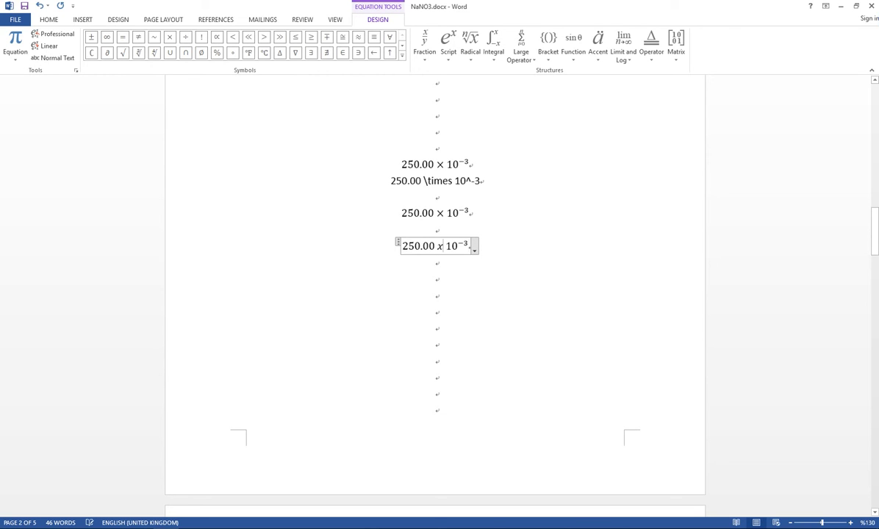
pyautogui.click(437, 280)
# - Compare the \times multiplication sign with the letter x, selecting the x in the lowest equation
pyautogui.click(435, 213)
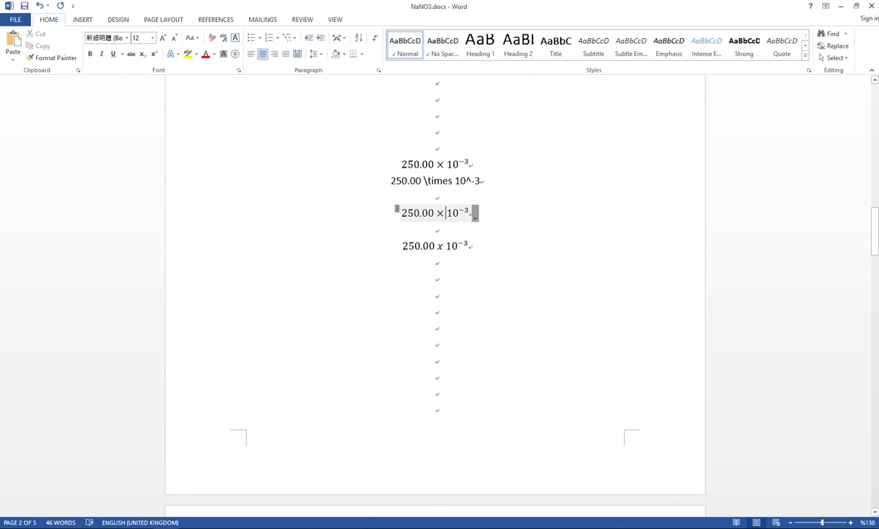
pyautogui.moveTo(423, 181)
pyautogui.mouseDown()
pyautogui.moveTo(454, 181)
pyautogui.moveTo(424, 180)
pyautogui.mouseUp()
pyautogui.click(455, 181)
pyautogui.click(441, 246)
pyautogui.moveTo(444, 245); pyautogui.dragTo(438, 245)
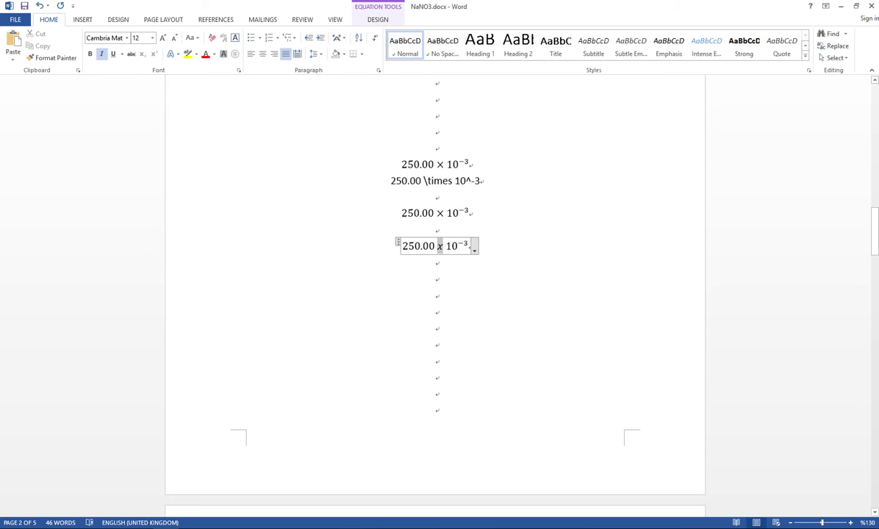
# - Insert an equation below the AgNO3 fraction example on page 3 and enter Mass_AgNO_3 with nested subscripts as a fraction's numerator
pyautogui.click(438, 263)
pyautogui.scroll(-2, 438, 263)
pyautogui.scroll(-12, 437, 294)
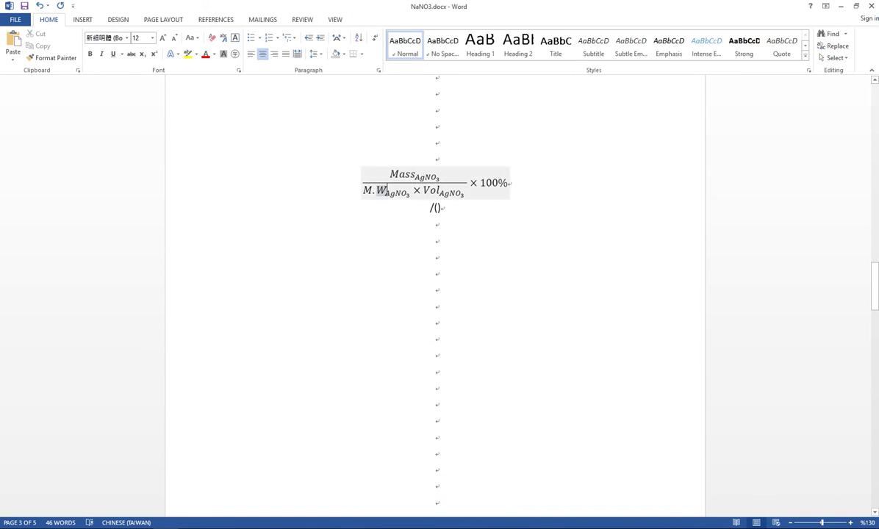
pyautogui.click(464, 193)
pyautogui.click(436, 236)
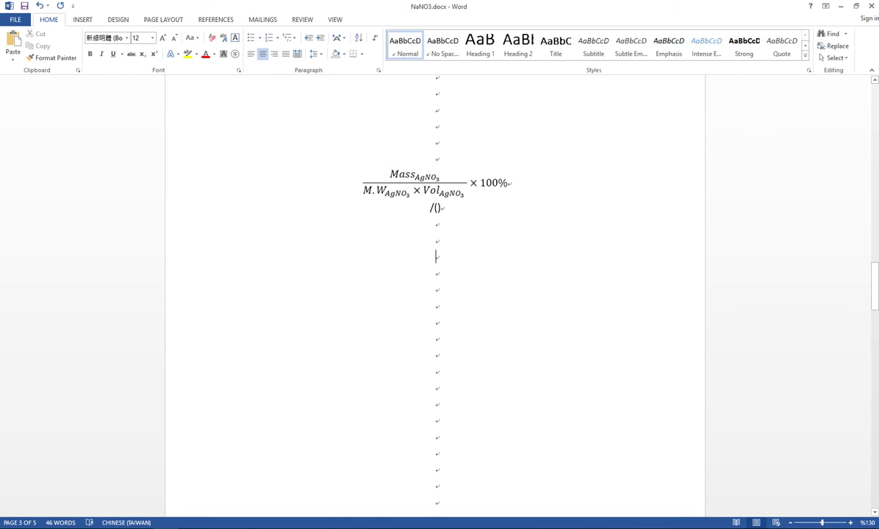
pyautogui.hotkey('alt', '=')
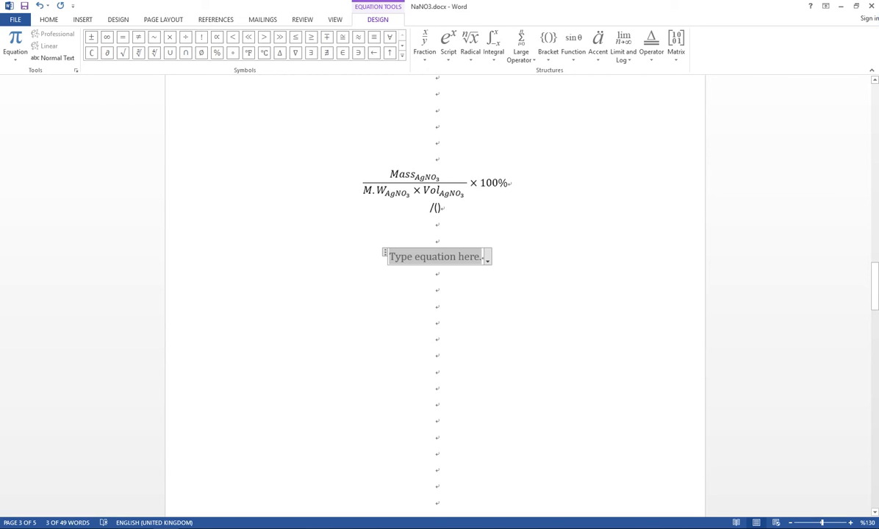
pyautogui.write('Mass_')
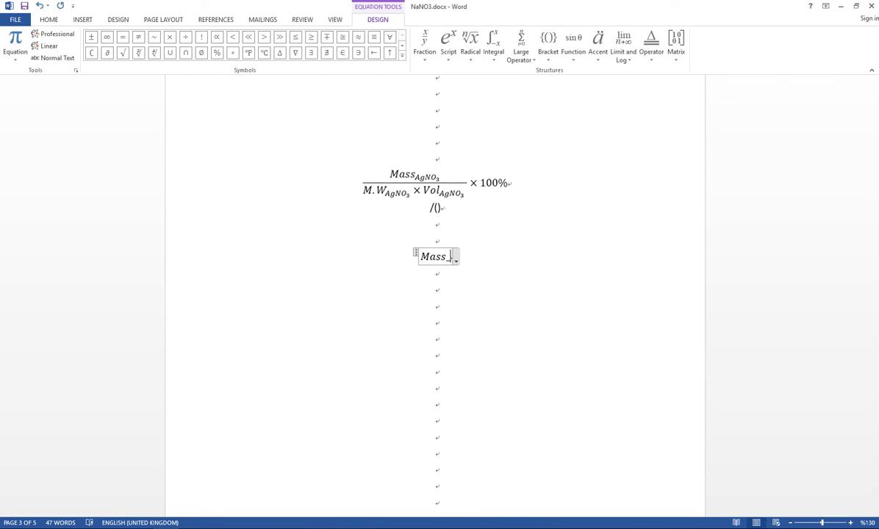
pyautogui.write('AgNO_3')
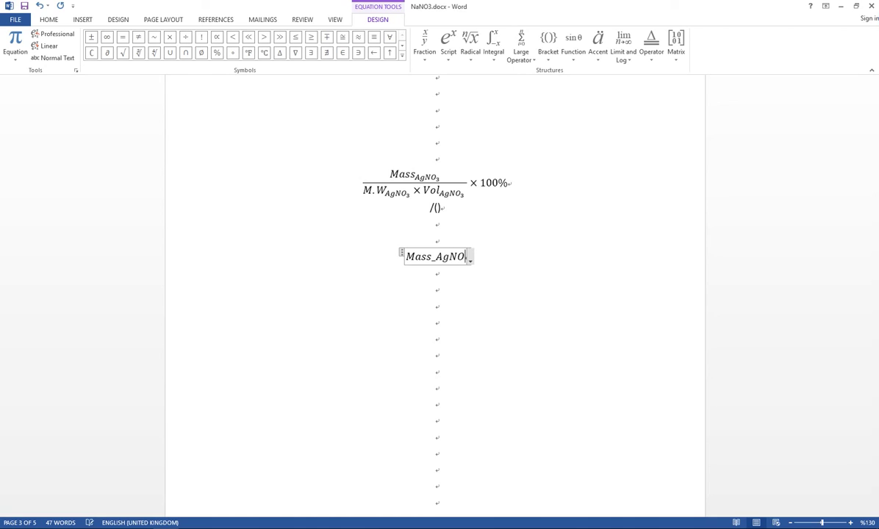
pyautogui.press('Right')
pyautogui.press('Left')
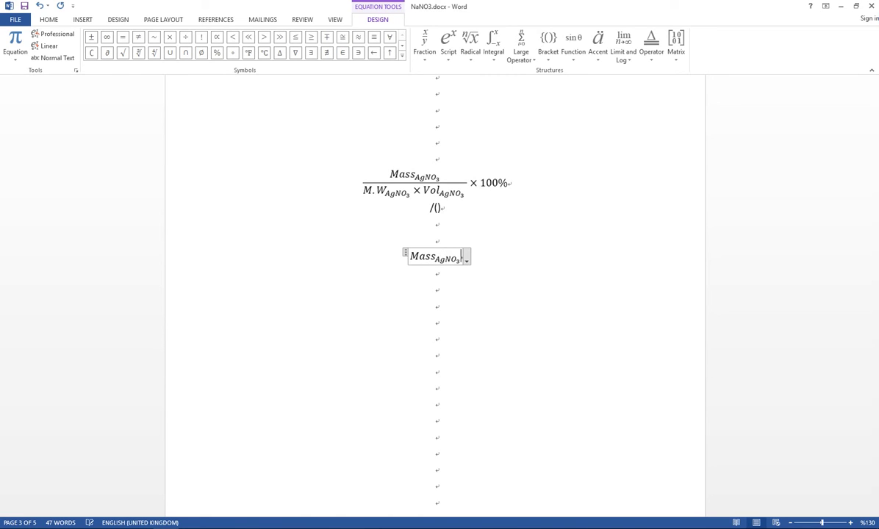
pyautogui.write('/')
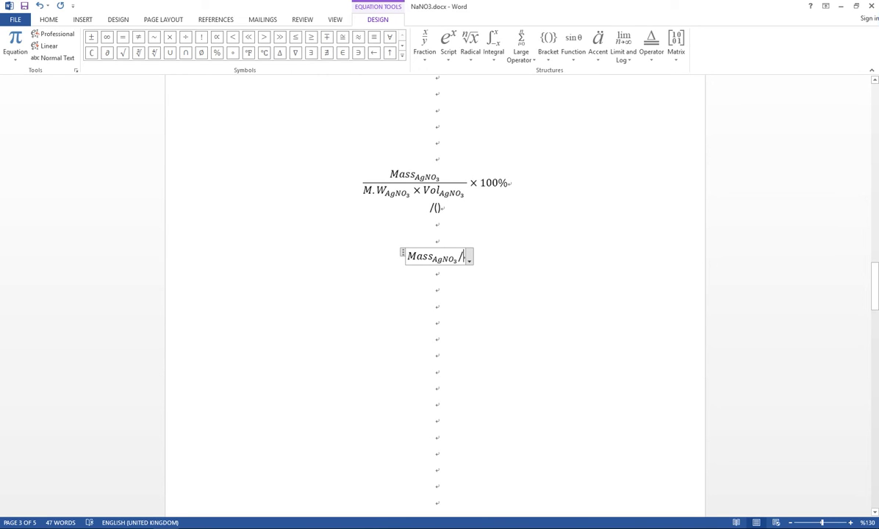
pyautogui.press('Return')
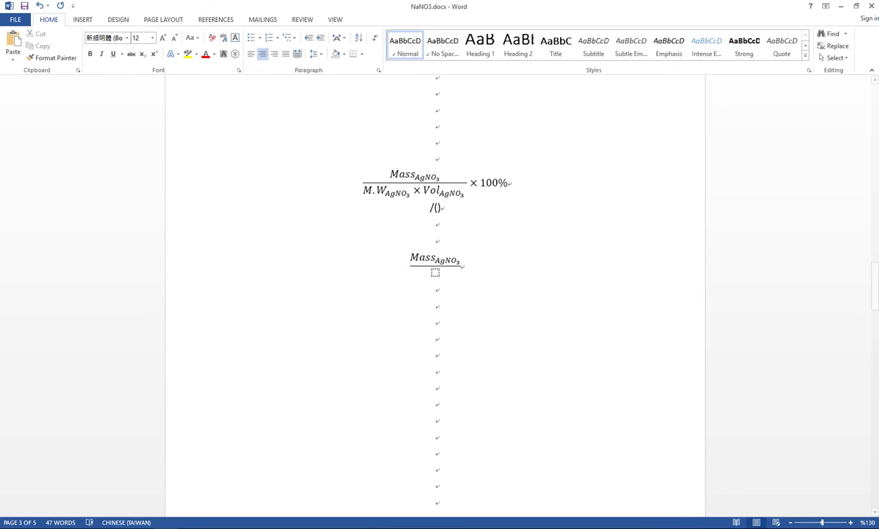
# - Fill the fraction's denominator with M.W_AgNO_3 \times Vol_AgNO_3, building up the nested subscripts and the multiplication sign
pyautogui.click(436, 273)
pyautogui.hotkey('alt', 'shift')
pyautogui.write('M.W')
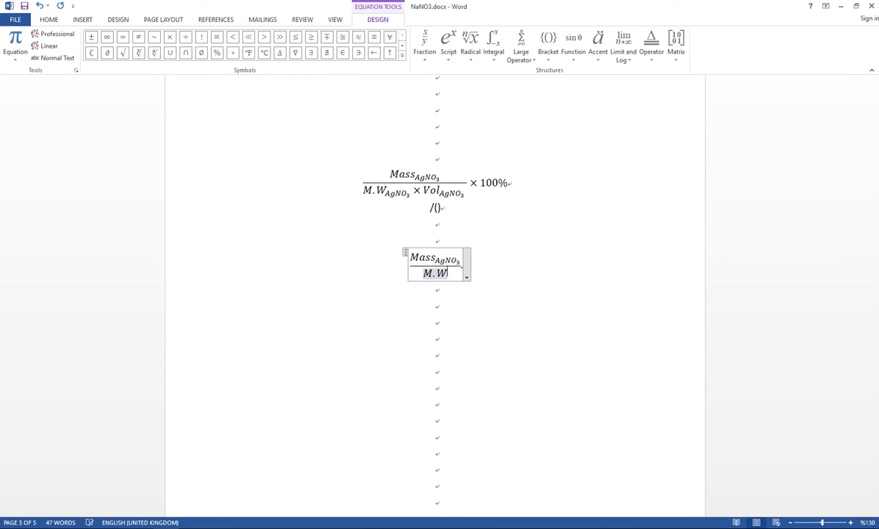
pyautogui.write('_Ag')
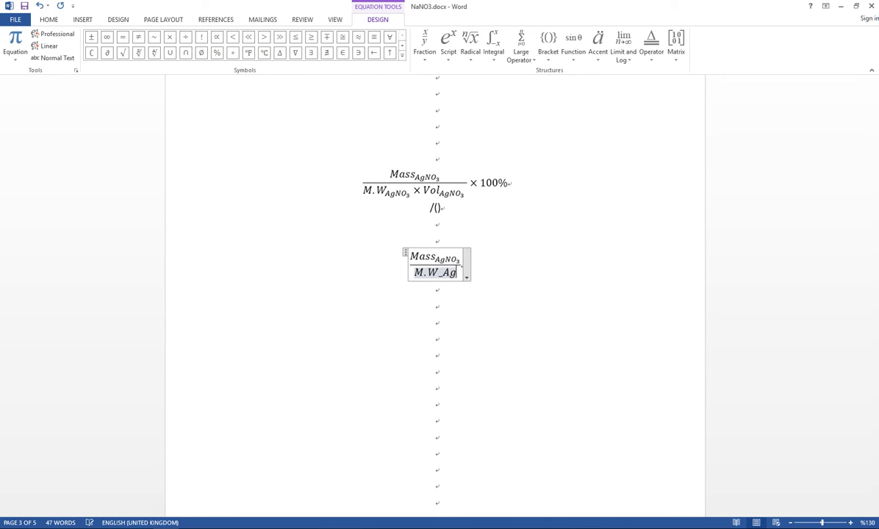
pyautogui.write('NO_')
pyautogui.write('3 ')
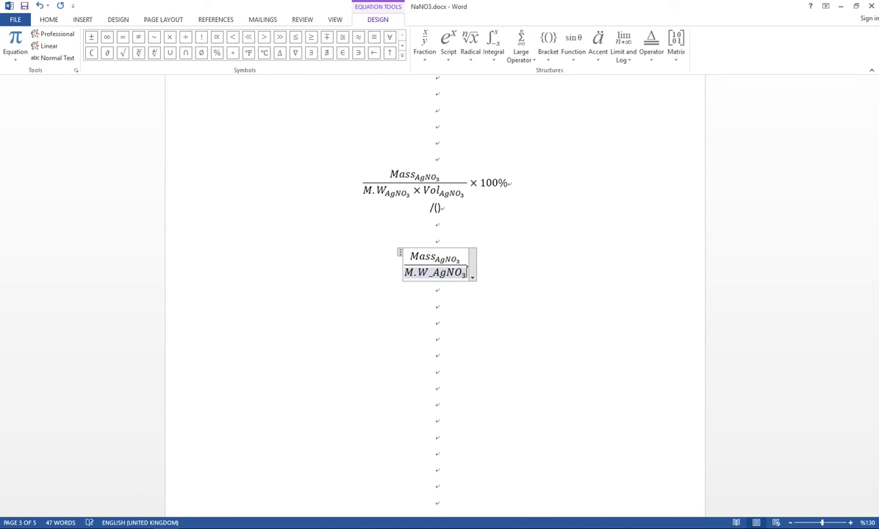
pyautogui.write('\time')
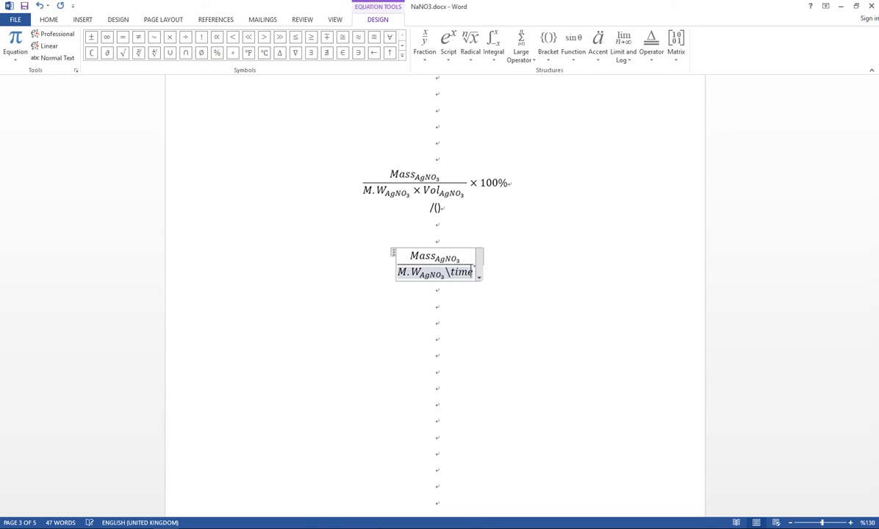
pyautogui.write('s Vol')
pyautogui.write('_AgNO')
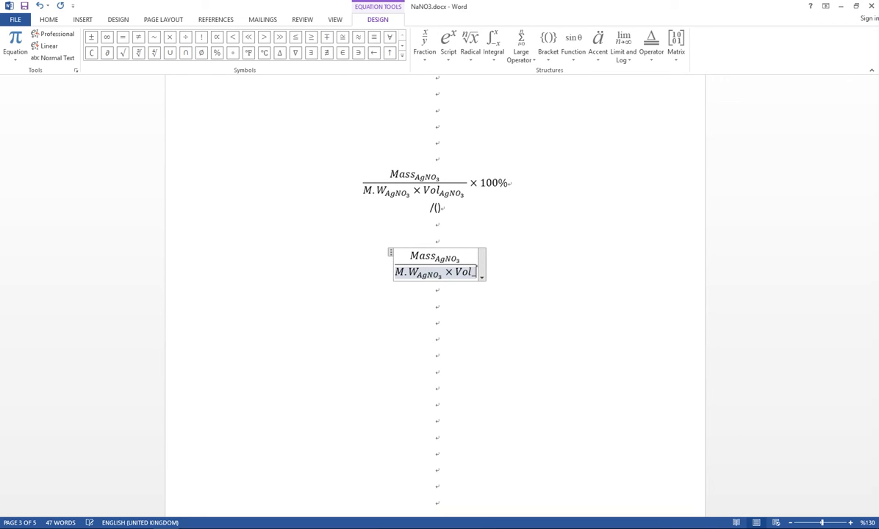
pyautogui.write('_3')
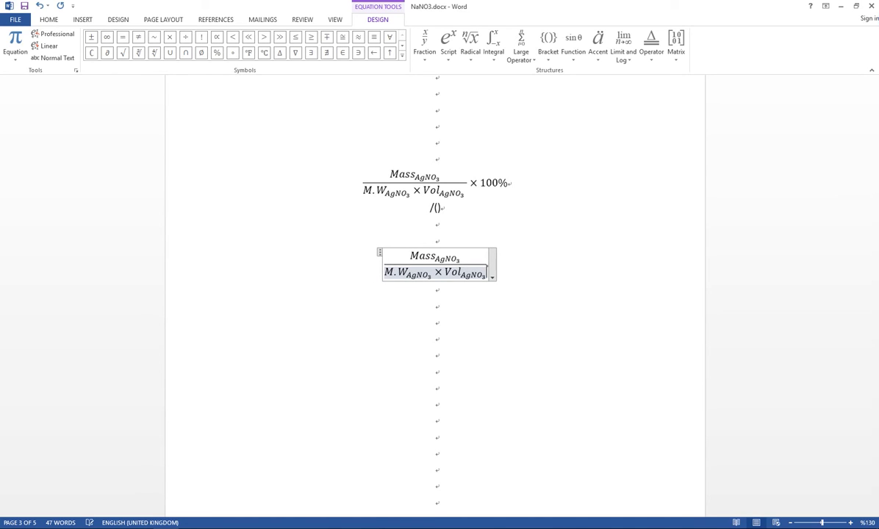
# - Append \times 100% after the completed fraction
pyautogui.press('Up')
pyautogui.write('imes ')
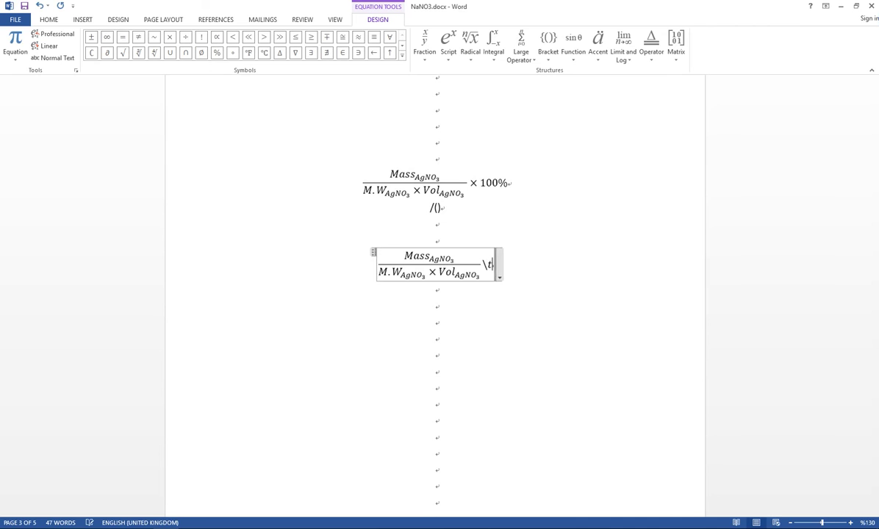
pyautogui.write('100%')
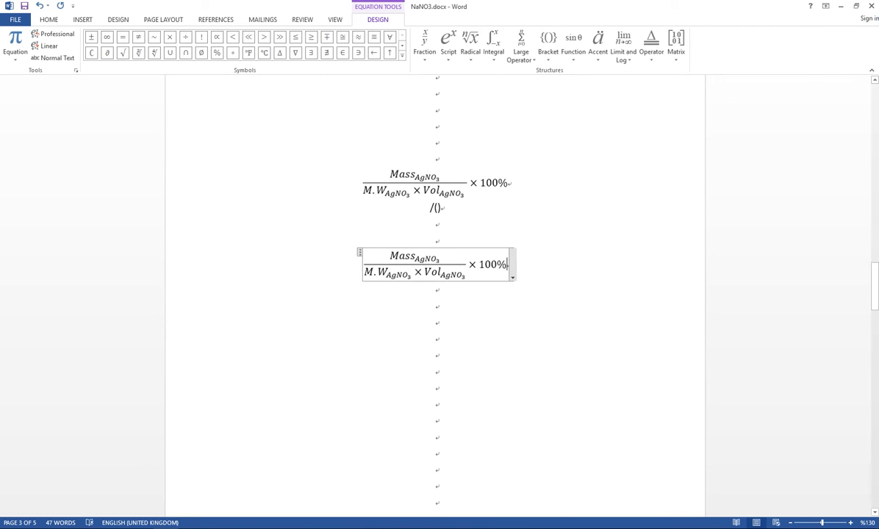
# - Insert an empty equation two lines below the new fraction and look through the Script and Fraction structure galleries
pyautogui.click(436, 322)
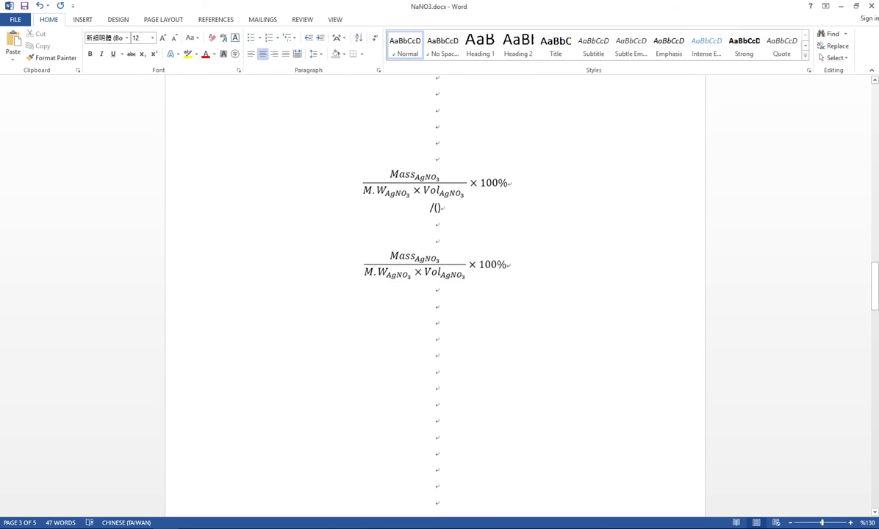
pyautogui.press('Up')
pyautogui.click(83, 19)
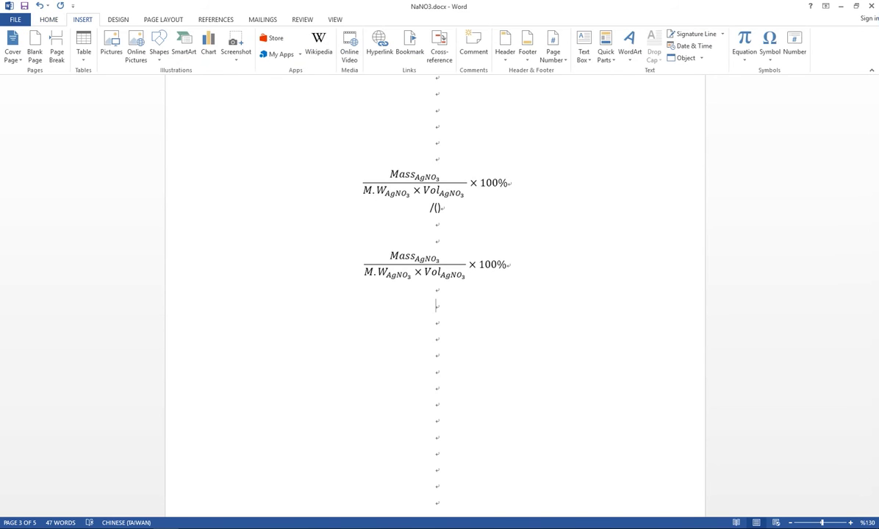
pyautogui.click(744, 40)
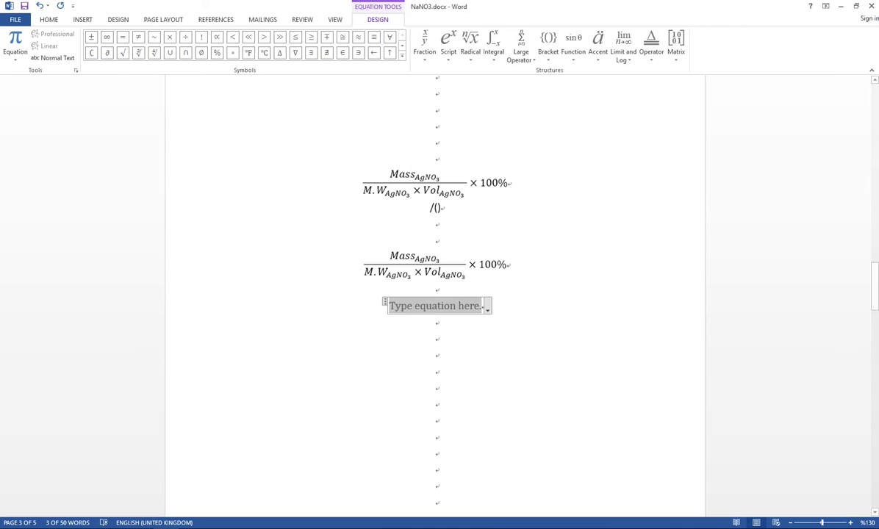
pyautogui.click(449, 46)
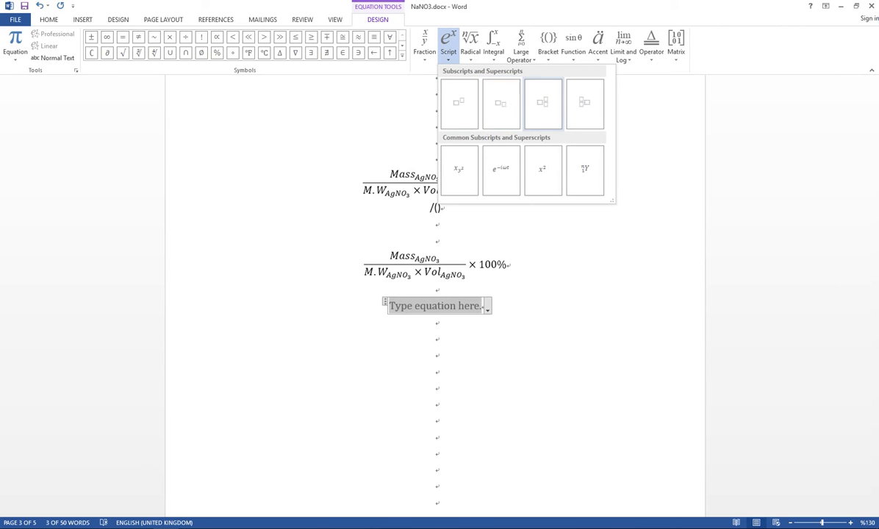
pyautogui.click(424, 44)
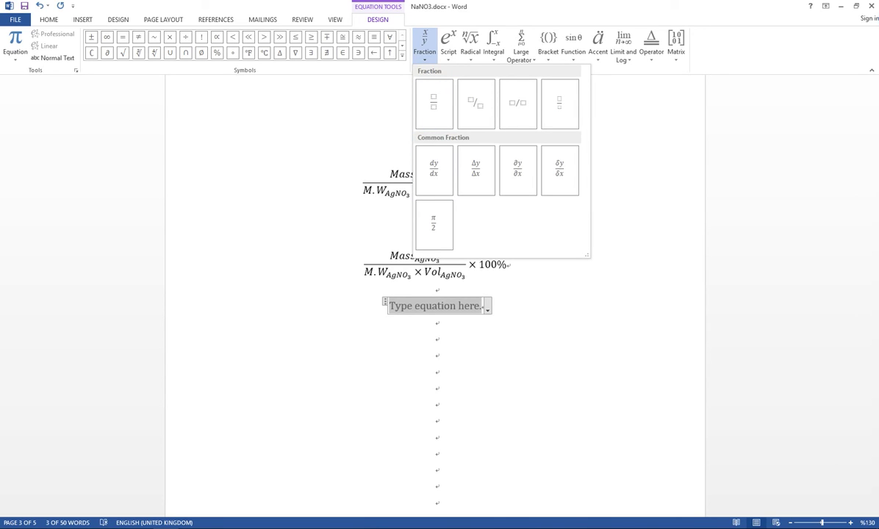
pyautogui.press('Escape')
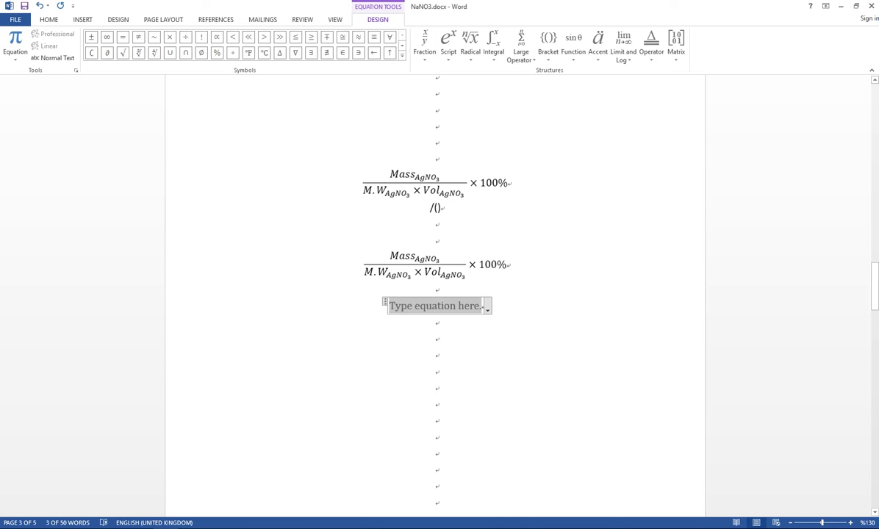
# - Select the numerator of the newly entered fraction to examine its nested subscript structure
pyautogui.scroll(-2, 441, 221)
pyautogui.click(441, 210)
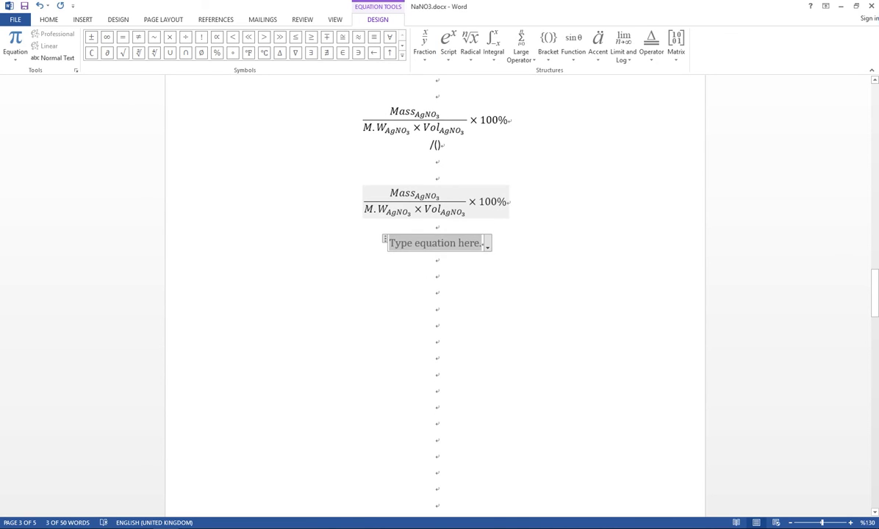
pyautogui.doubleClick(399, 193)
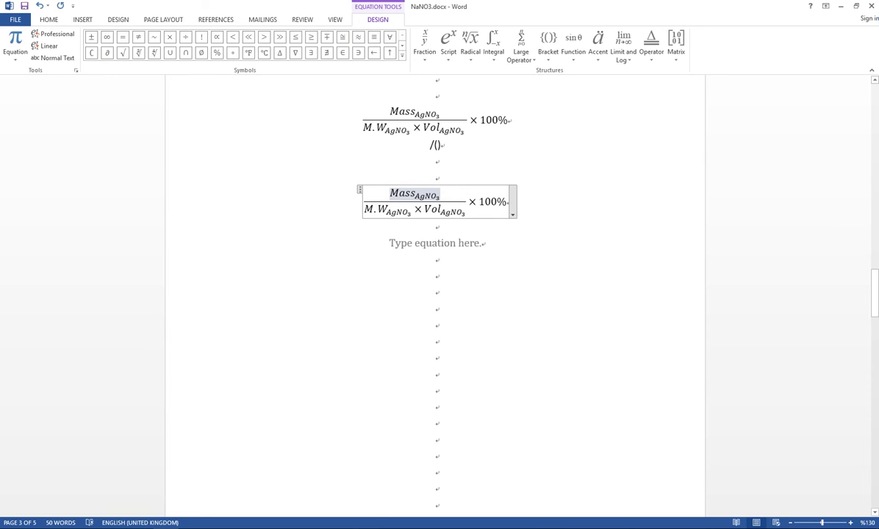
# - Add seven empty lines above the limit example on page 3 to push it onto page 4
pyautogui.scroll(-4, 399, 193)
pyautogui.click(436, 237)
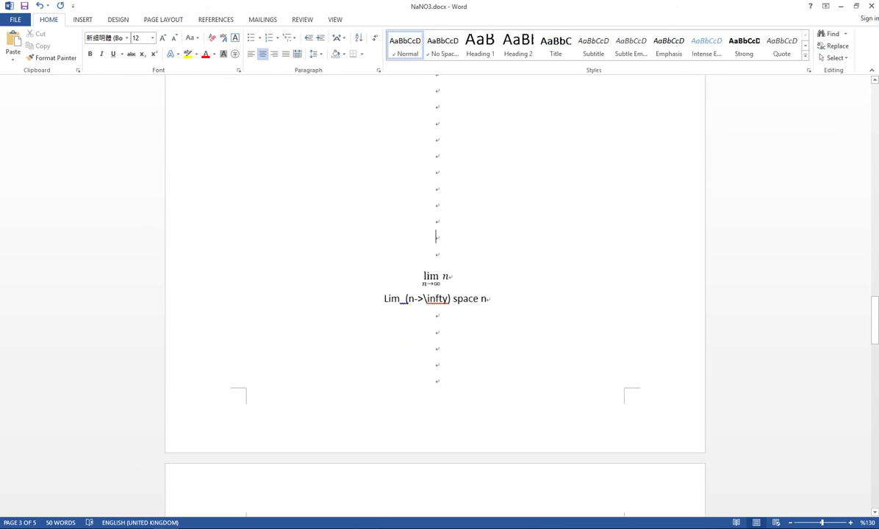
pyautogui.press('Return')
pyautogui.press('Return')
pyautogui.press('Return')
pyautogui.press('Return')
pyautogui.press('Return')
pyautogui.press('Return')
pyautogui.press('Return')
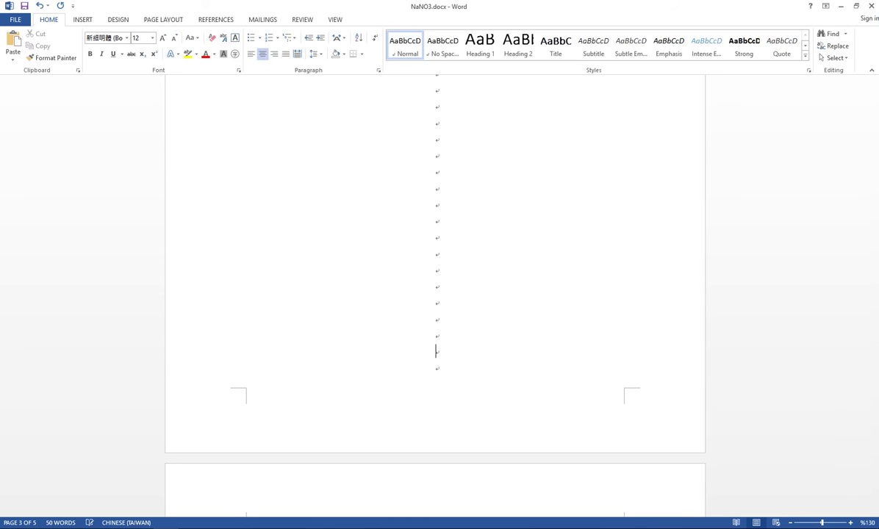
# - Insert an equation below the limit example on page 4 and enter lim _(N->\infty) as a built-up limit
pyautogui.scroll(-4, 436, 295)
pyautogui.click(436, 368)
pyautogui.scroll(-1, 440, 294)
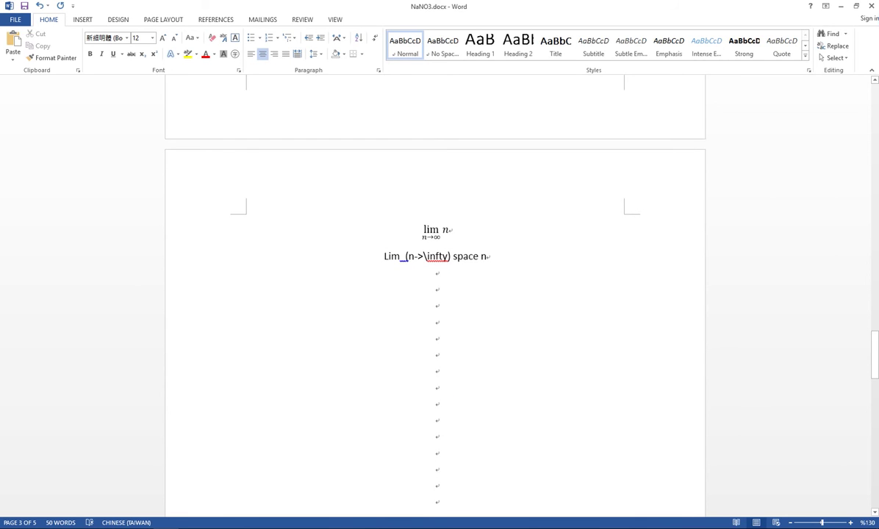
pyautogui.hotkey('alt', '=')
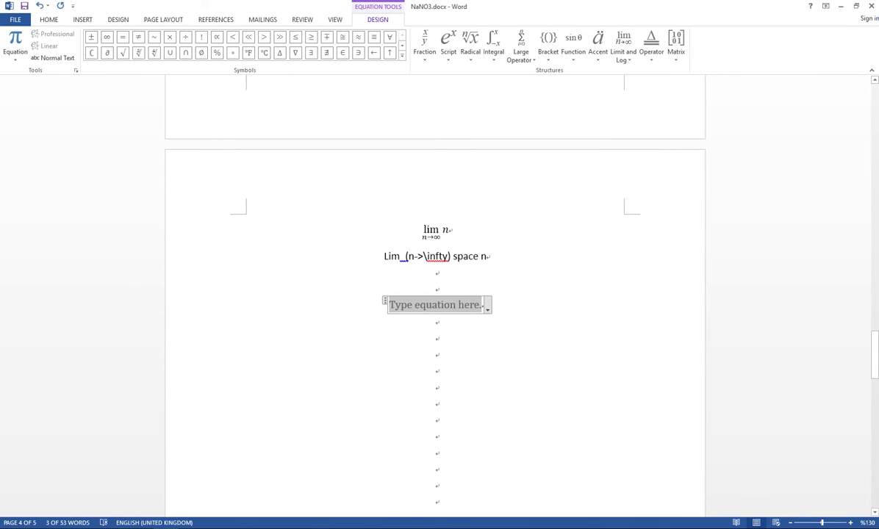
pyautogui.write('lim')
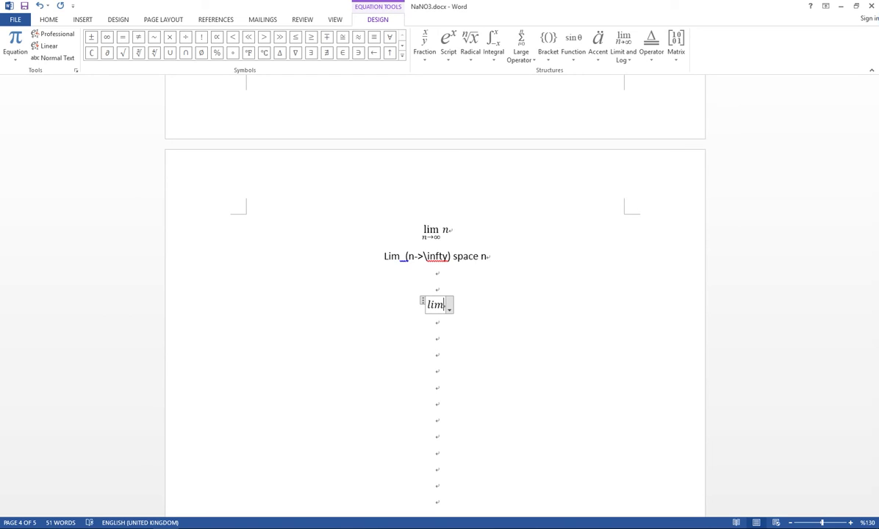
pyautogui.write(' _(N')
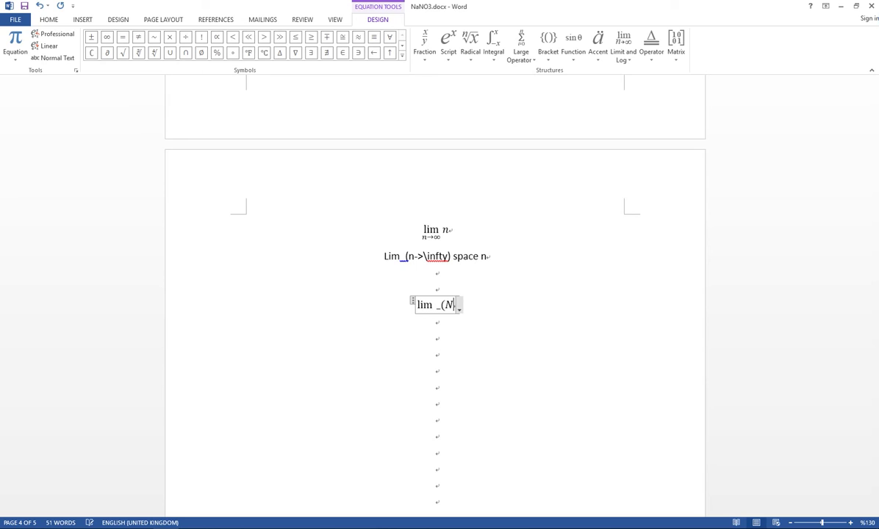
pyautogui.write('->\\')
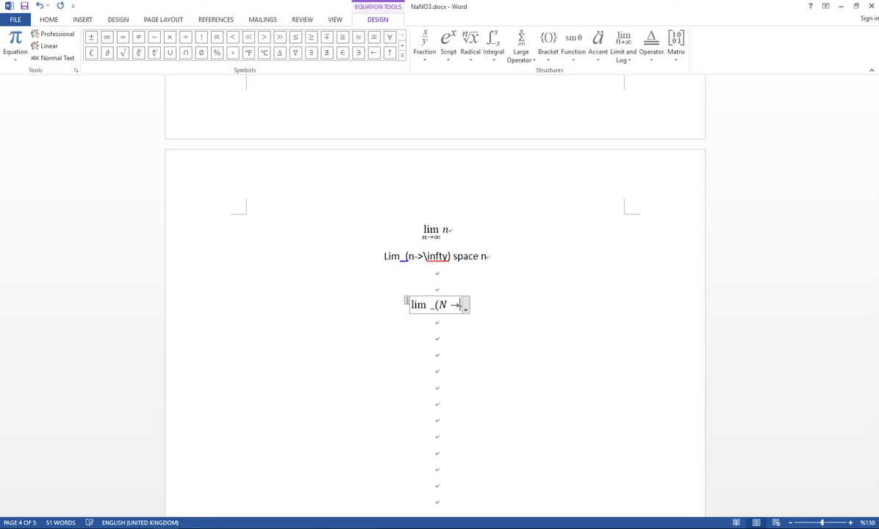
pyautogui.write('infty)')
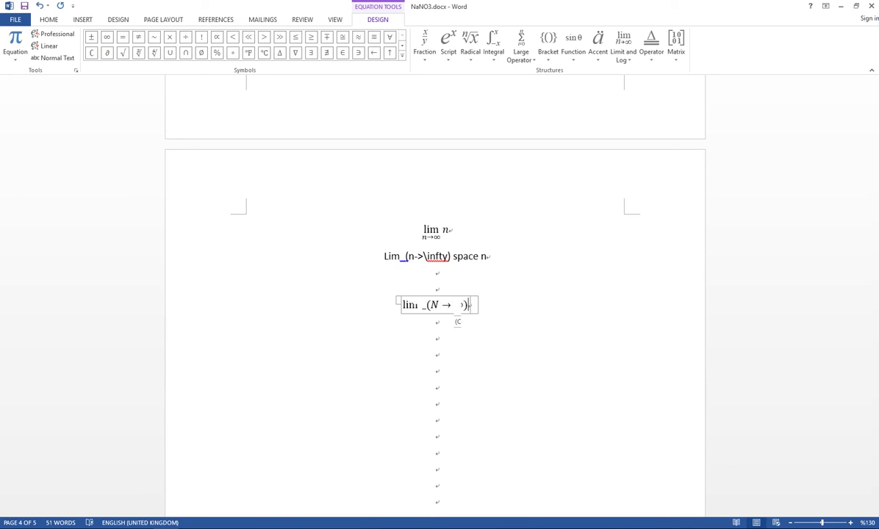
pyautogui.press('space')
# - Enter N as the argument of the new limit and leave the equation
pyautogui.click(428, 311)
pyautogui.click(430, 319)
pyautogui.click(446, 311)
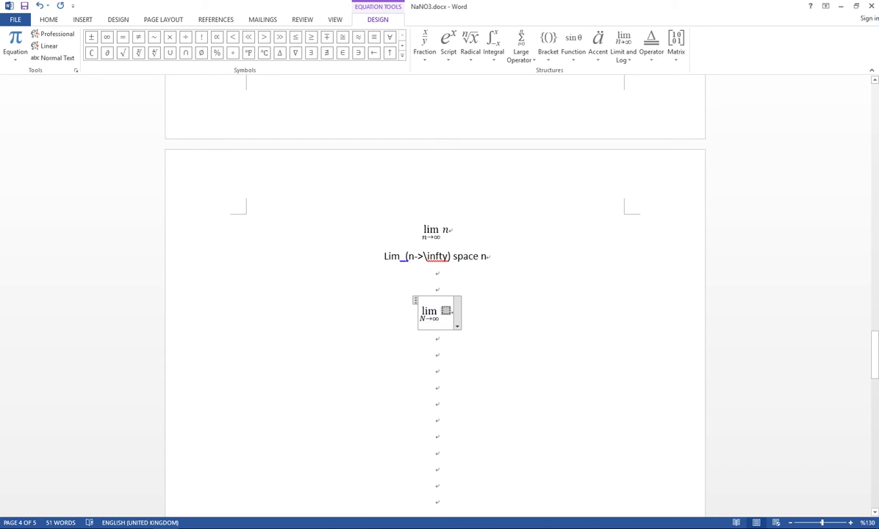
pyautogui.write('N')
pyautogui.click(436, 387)
# - Insert an equation below the sum example on page 4 and enter \sum _(i=1)^n as a built-up sum
pyautogui.scroll(-10, 435, 294)
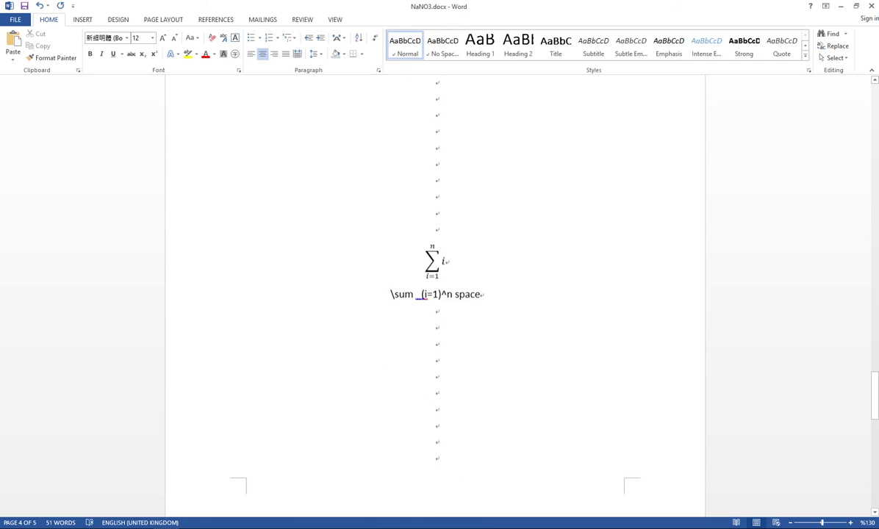
pyautogui.scroll(1, 435, 294)
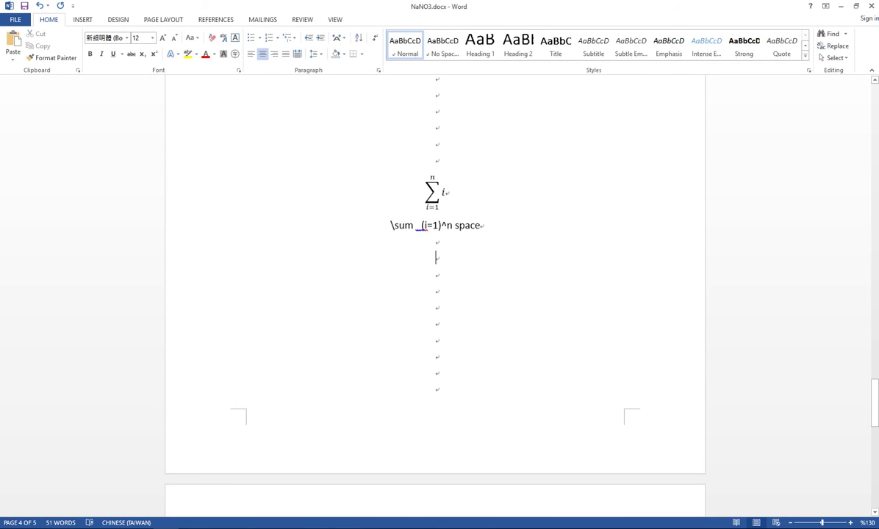
pyautogui.hotkey('alt', '=')
pyautogui.hotkey('alt', 'shift')
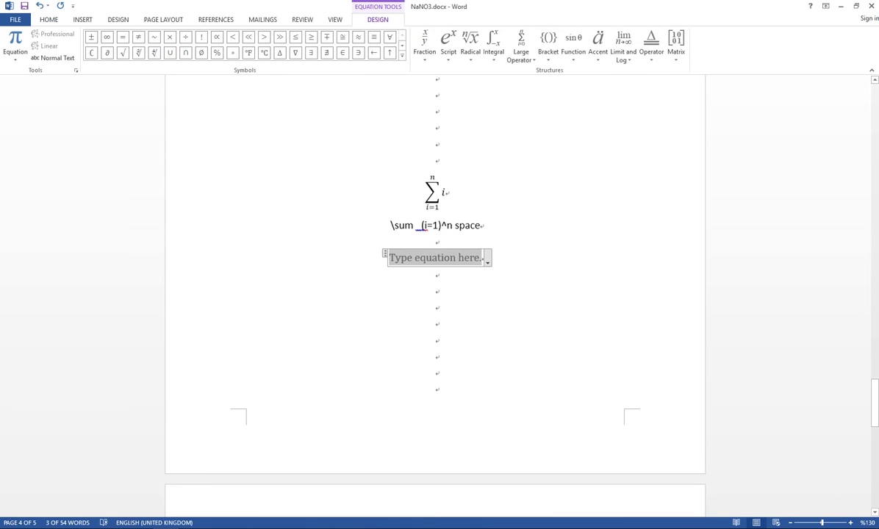
pyautogui.write('\\s')
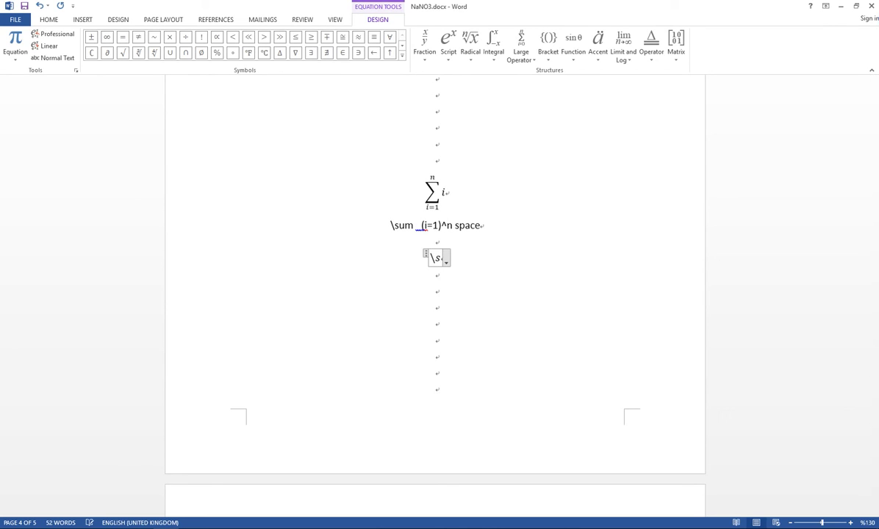
pyautogui.write('um')
pyautogui.write(' _(i=')
pyautogui.write('1)^n')
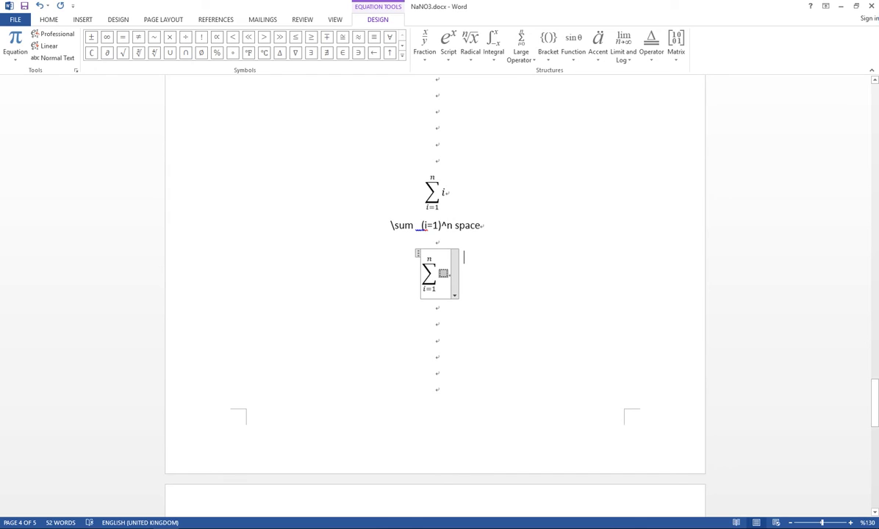
# - Enter inhg as the argument of the new sum and leave the equation
pyautogui.write(' i')
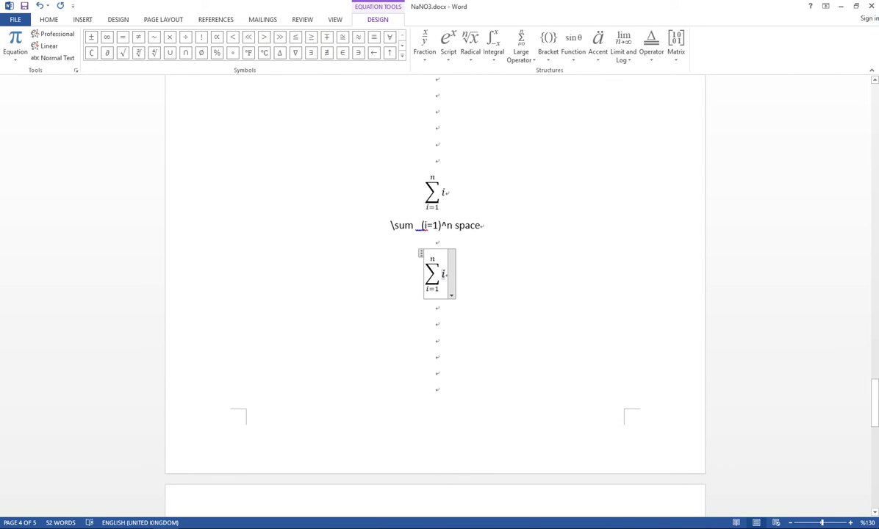
pyautogui.write('nhg')
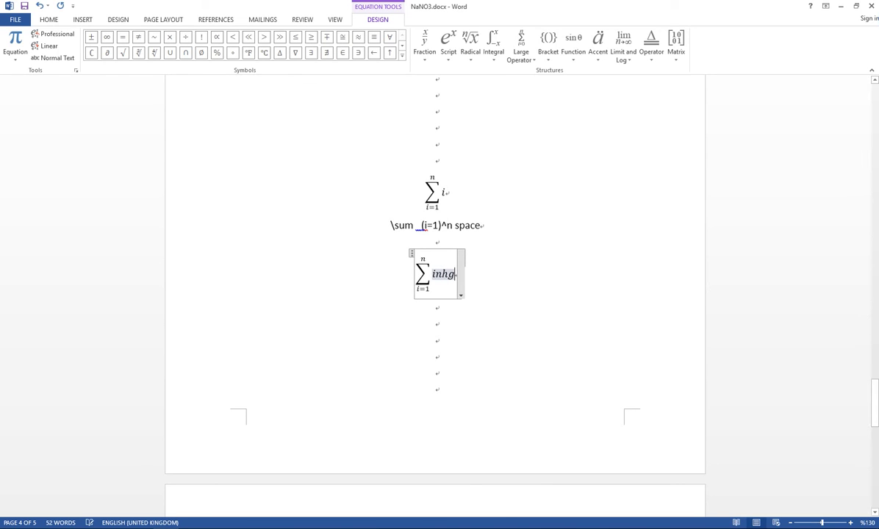
pyautogui.click(438, 316)
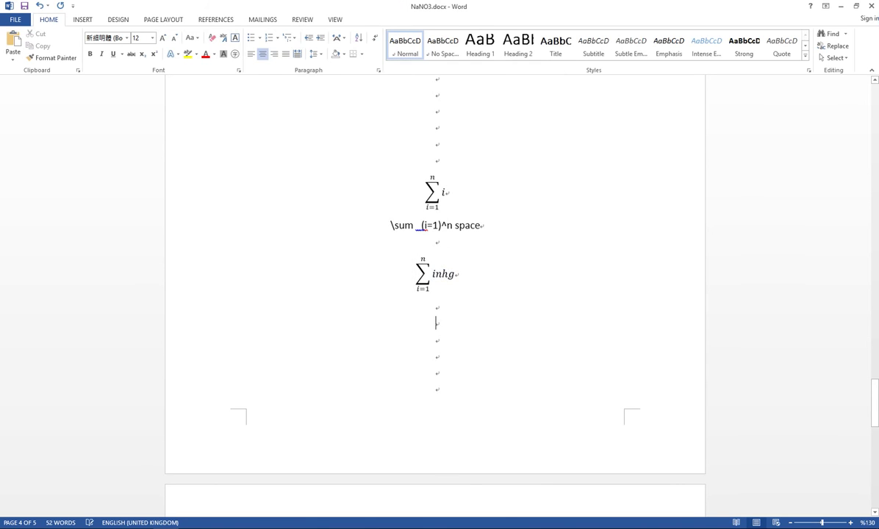
# - Insert an equation two lines below the ± fraction example on page 5 and start it with a ± sign
pyautogui.scroll(-3, 438, 316)
pyautogui.scroll(-9, 435, 294)
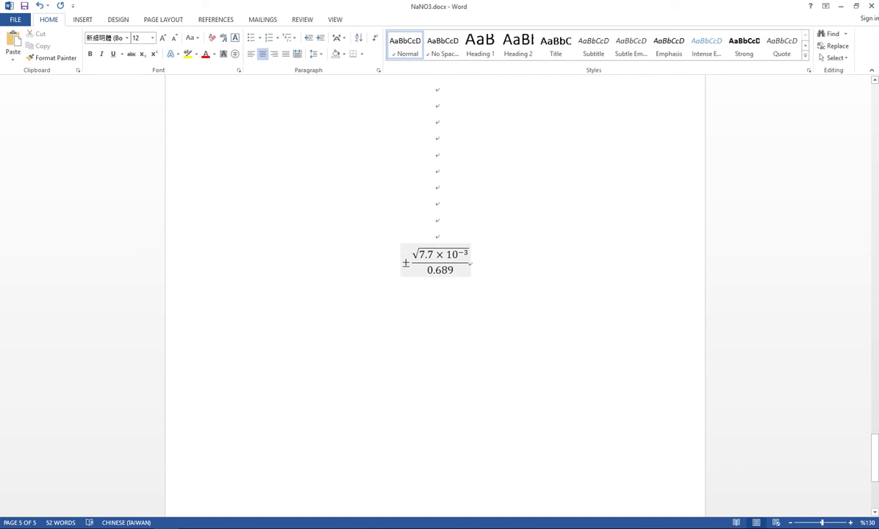
pyautogui.click(436, 236)
pyautogui.click(471, 263)
pyautogui.press('Return')
pyautogui.press('Return')
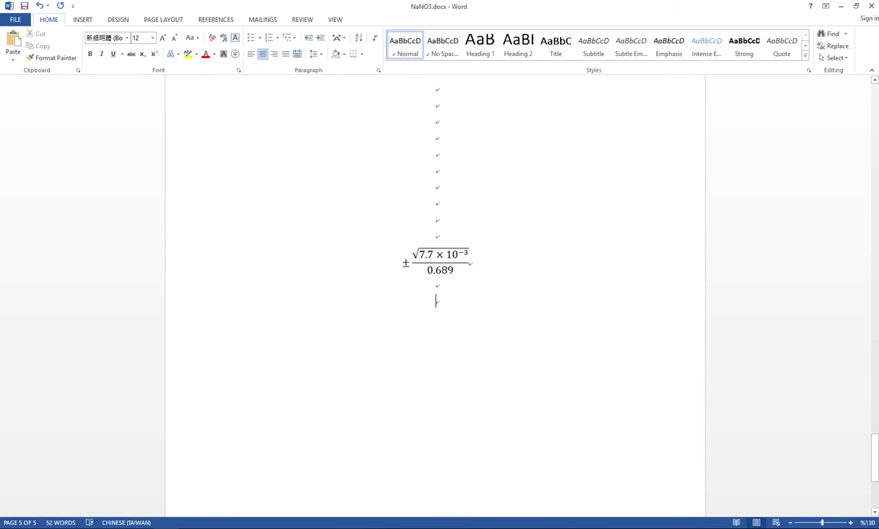
pyautogui.hotkey('alt', '=')
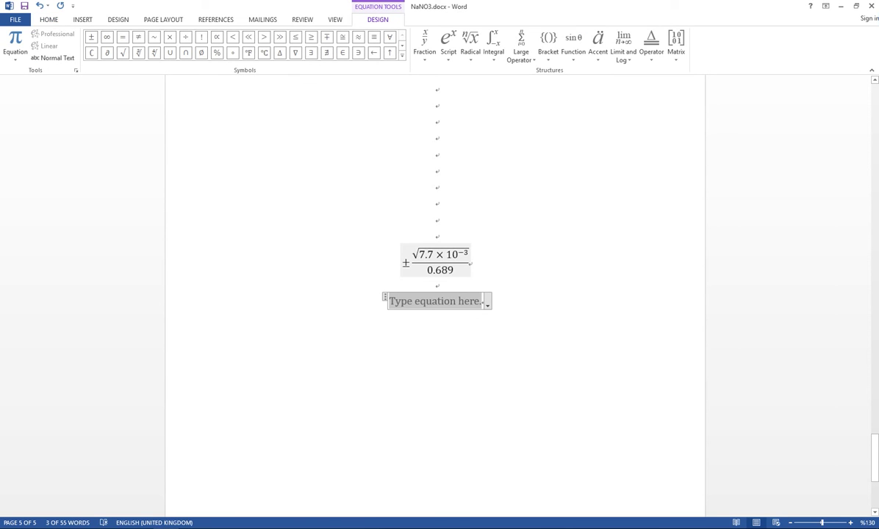
pyautogui.write('+-')
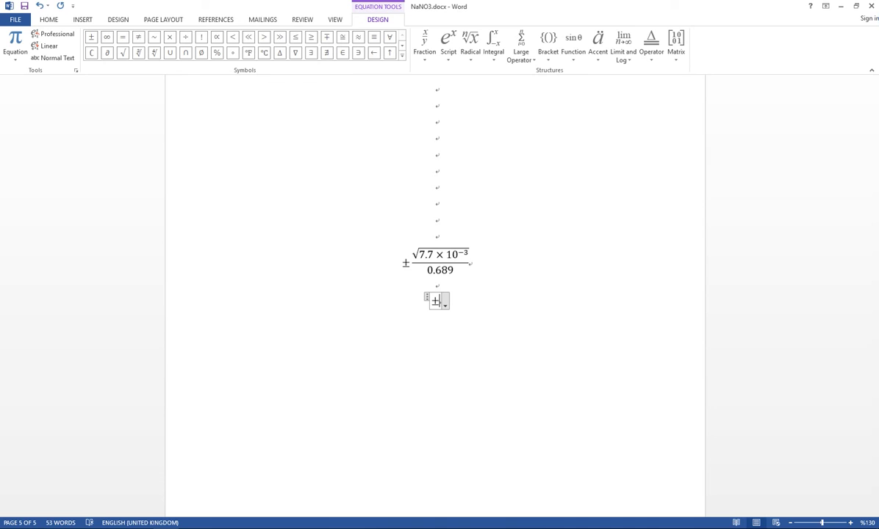
# - Enter \sqrt(7.7\times 10^-3) after the ± sign as a built-up square root
pyautogui.write('\\sqrt')
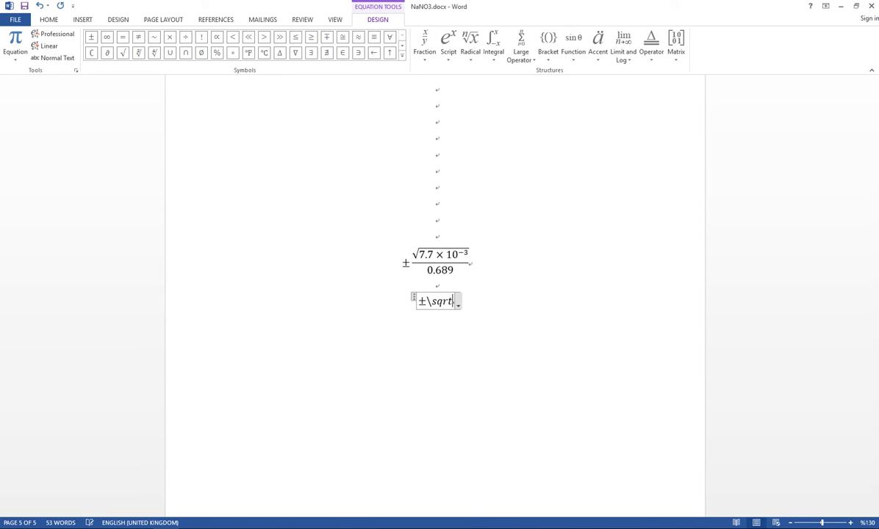
pyautogui.write('(7.')
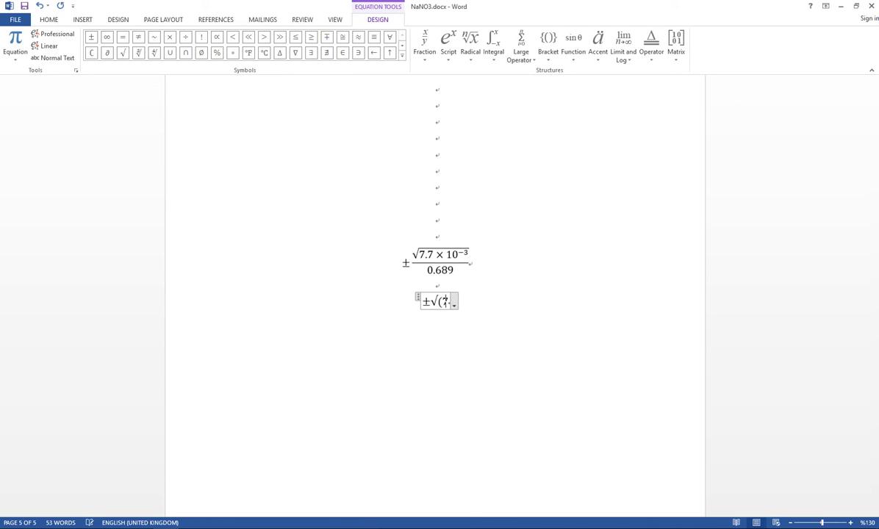
pyautogui.write('7')
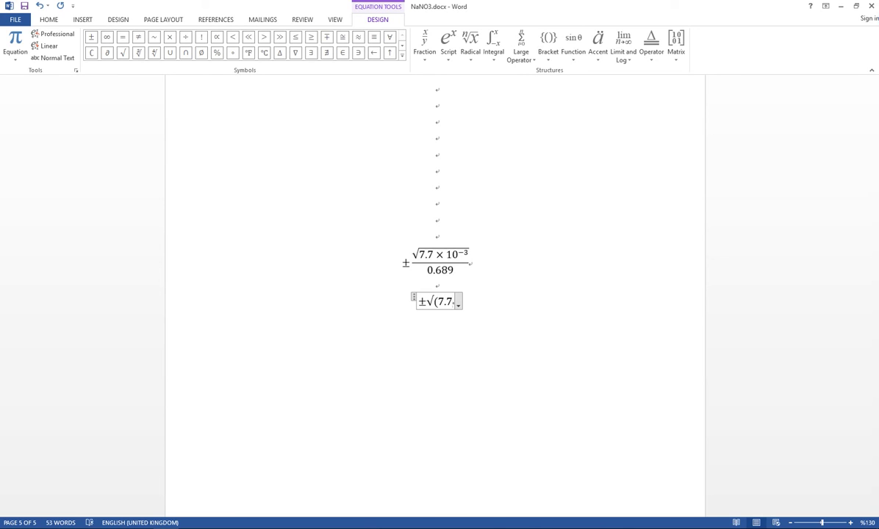
pyautogui.write('\times ')
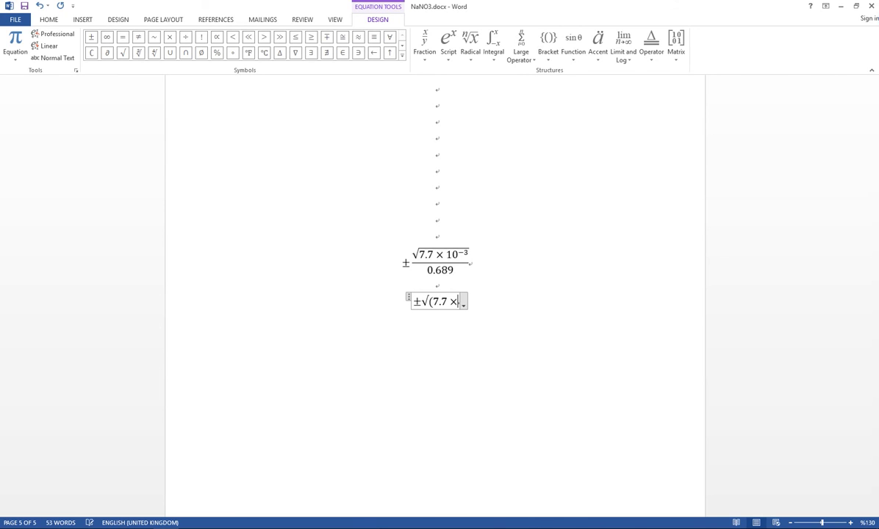
pyautogui.write('10^')
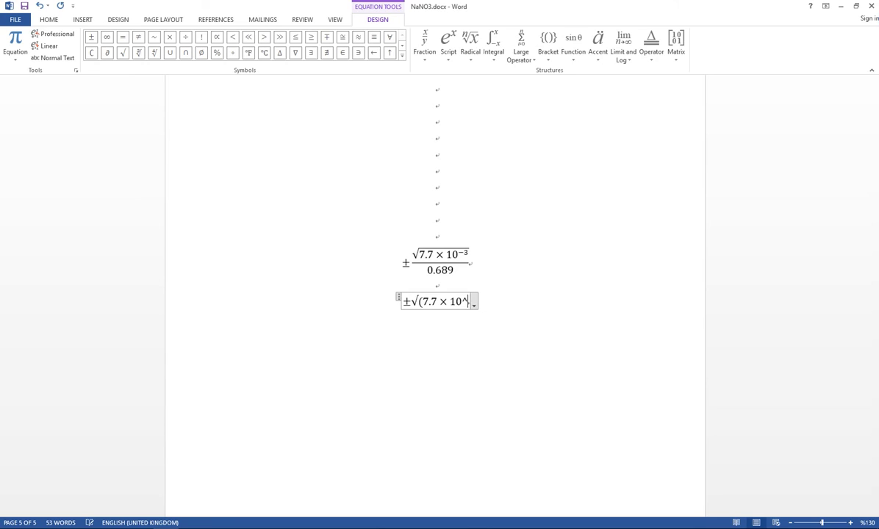
pyautogui.write('-3) ')
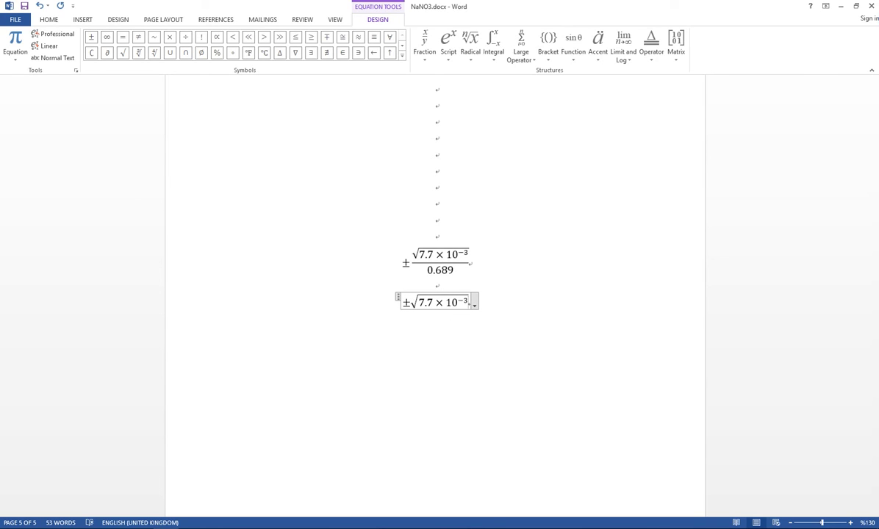
# - Make the square root the numerator of a fraction with denominator 0.689 and leave the equation
pyautogui.write('/')
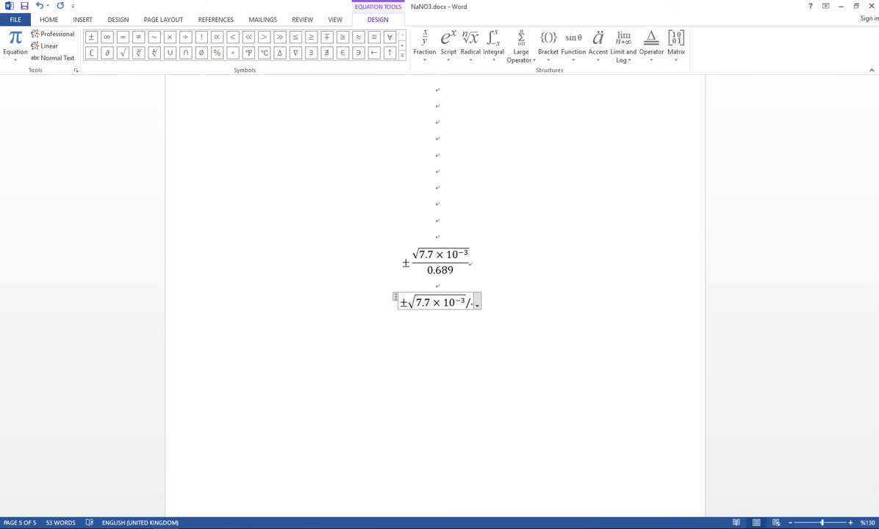
pyautogui.click(441, 319)
pyautogui.write('0.689')
pyautogui.click(471, 314)
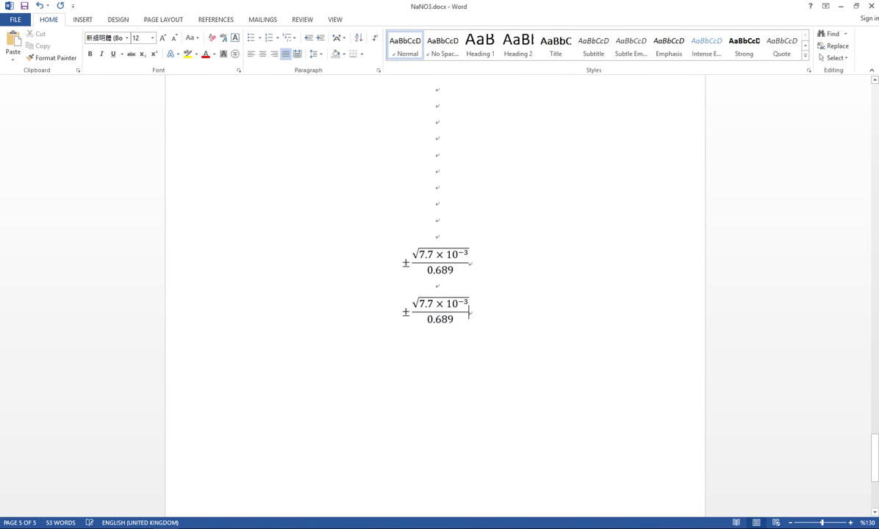
# - Select the expression under the root in the new fraction to examine it, and leave the equation
pyautogui.scroll(-3, 435, 296)
pyautogui.scroll(3, 435, 296)
pyautogui.moveTo(469, 306); pyautogui.dragTo(425, 304)
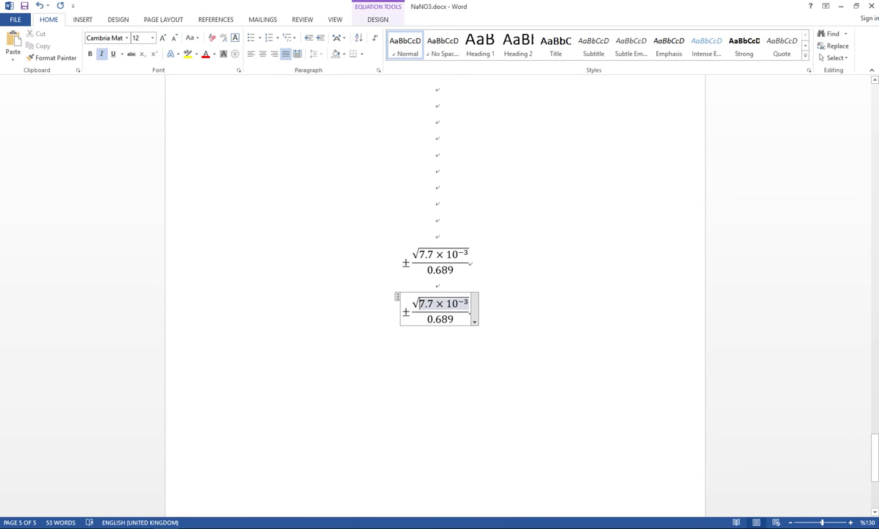
pyautogui.click(469, 313)
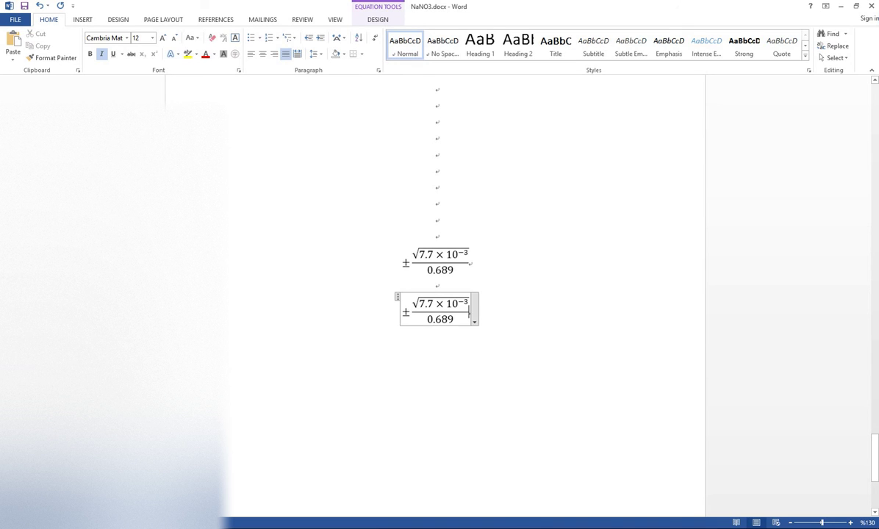
pyautogui.press('Right')
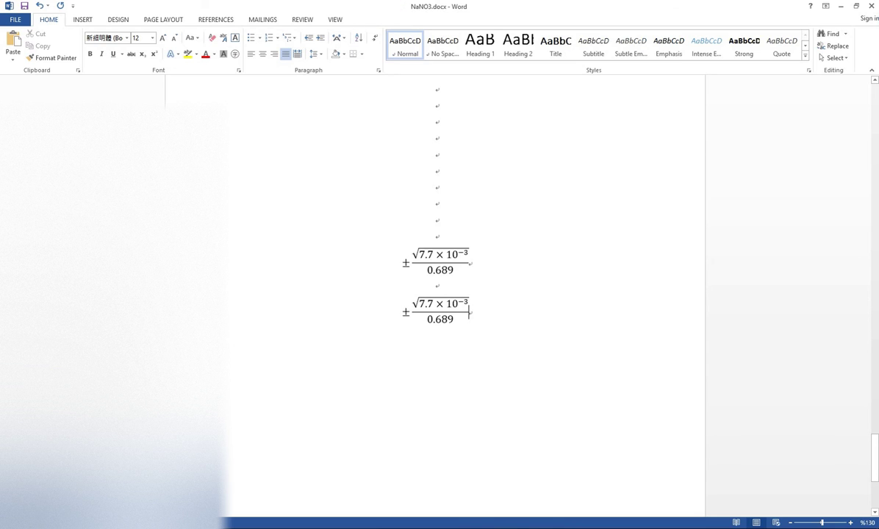
pyautogui.click(410, 312)
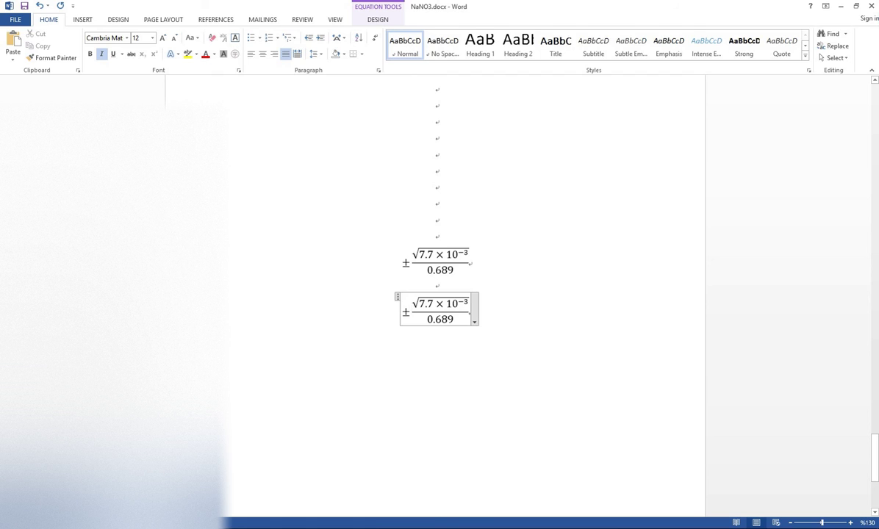
pyautogui.press('Right')
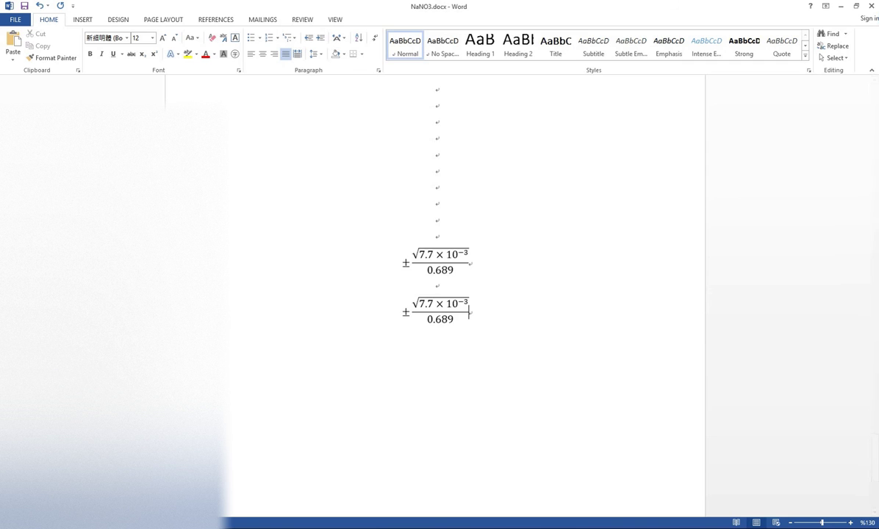
# - Copy the new fraction without its ± sign into Microsoft Mathematics and calculate it
pyautogui.press('super')
pyautogui.click(322, 237)
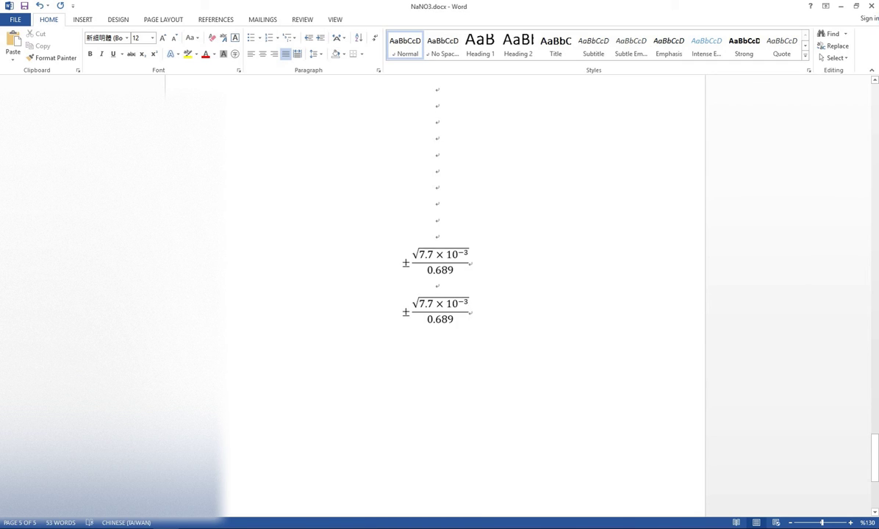
pyautogui.click(469, 314)
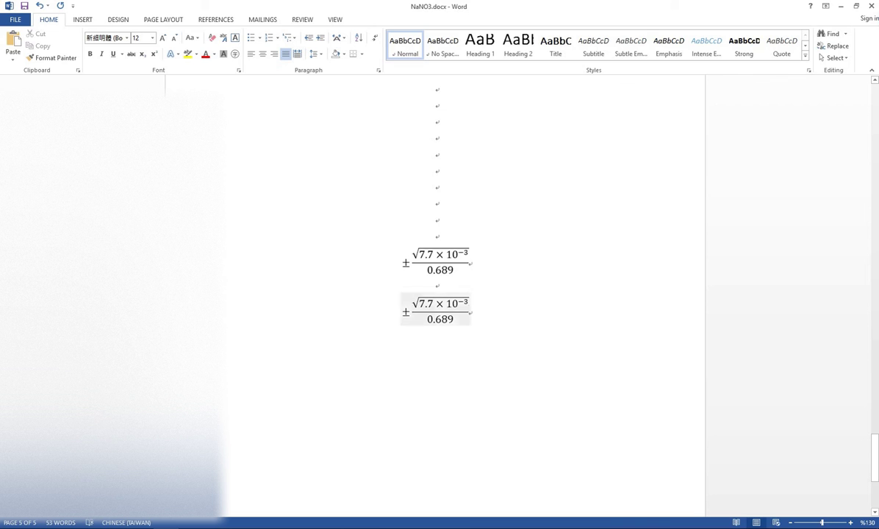
pyautogui.click(455, 319)
pyautogui.moveTo(411, 303); pyautogui.dragTo(465, 318)
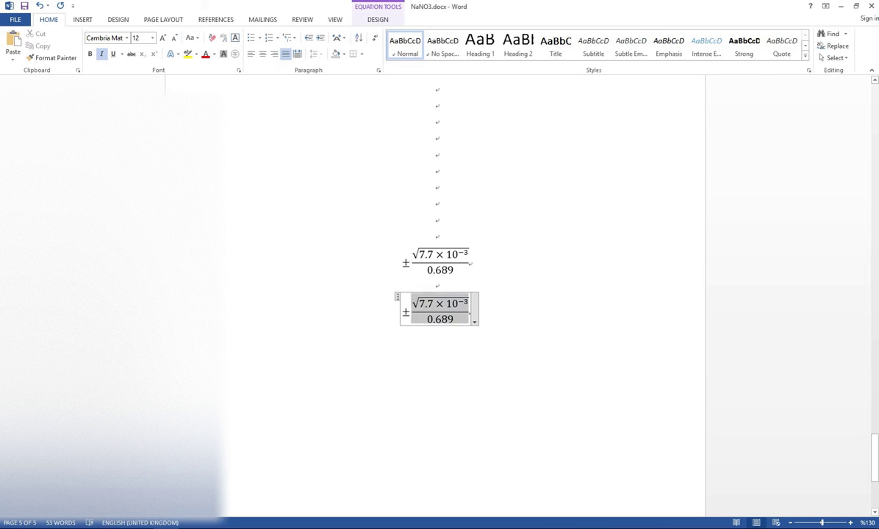
pyautogui.click(411, 313)
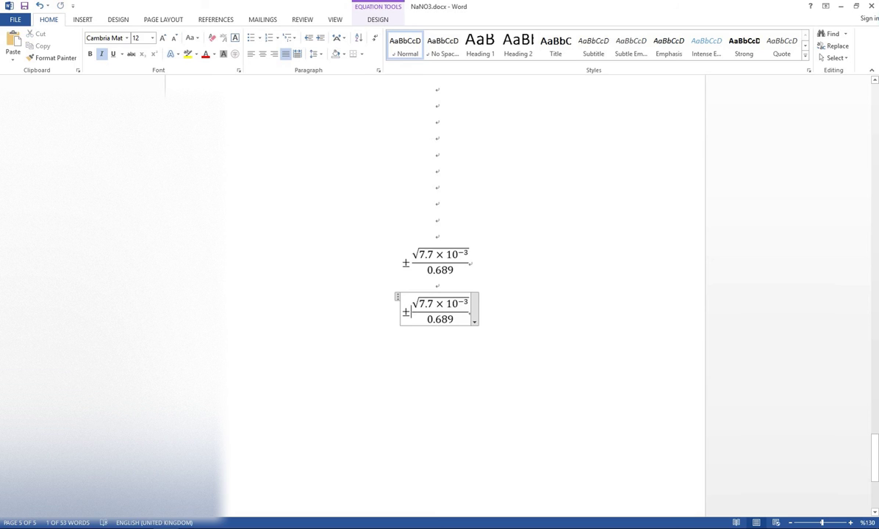
pyautogui.hotkey('alt', 'Tab')
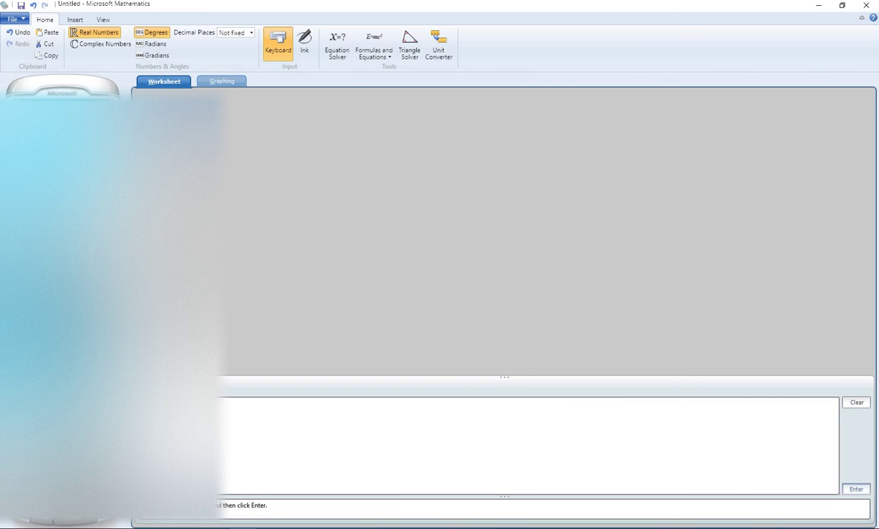
pyautogui.press('Return')
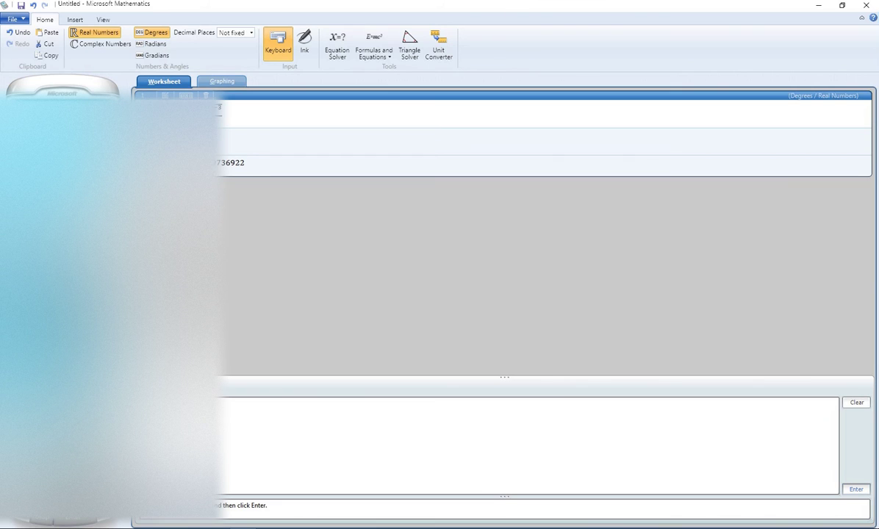
# - Copy the decimal result from Microsoft Mathematics and paste it on a new line below the fraction in Word
pyautogui.rightClick(219, 162)
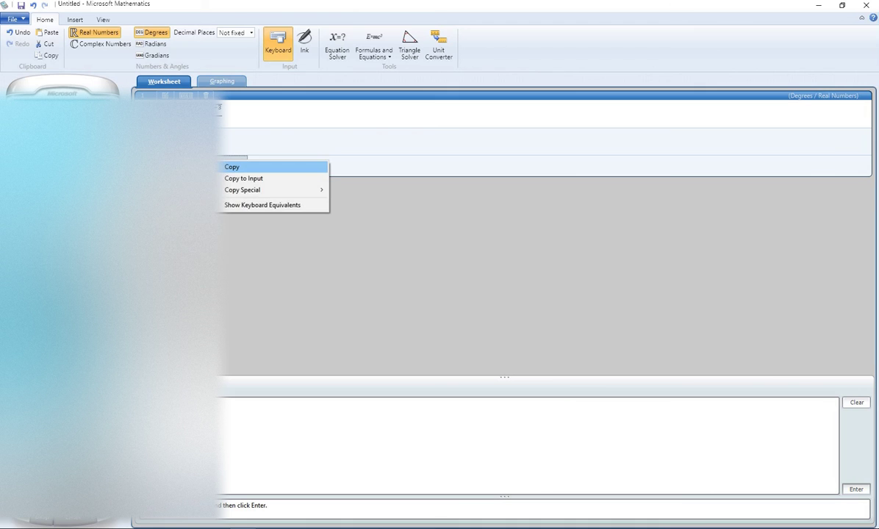
pyautogui.click(220, 167)
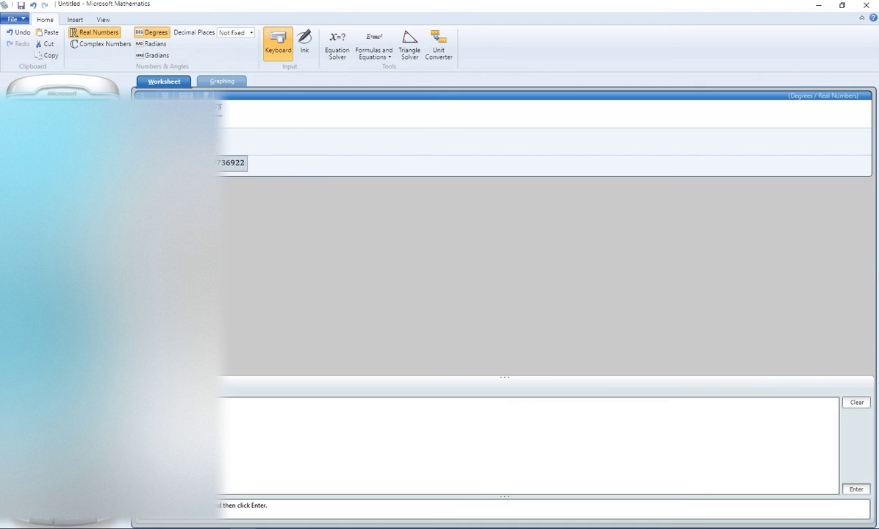
pyautogui.hotkey('alt', 'Tab')
pyautogui.click(471, 313)
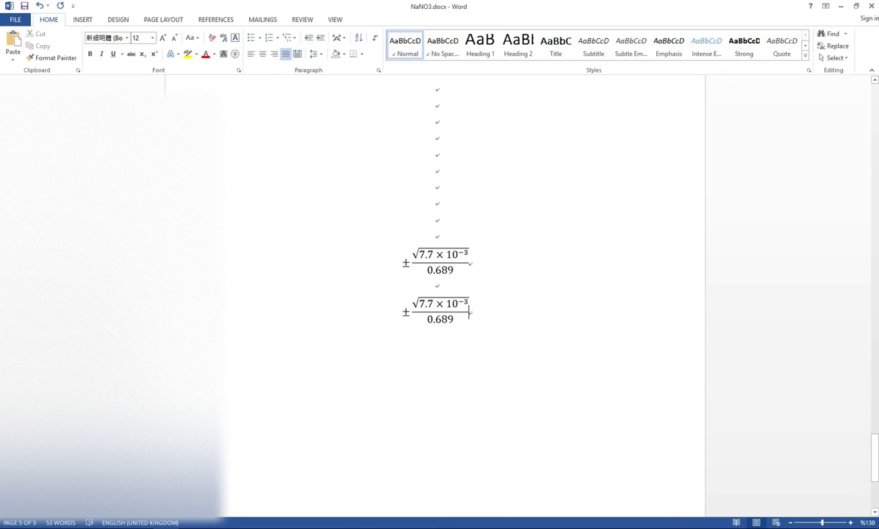
pyautogui.press('Return')
pyautogui.hotkey('ctrl', 'v')
# - Step through and select the digits of the pasted decimal result to examine it inside its equation
pyautogui.press('Left')
pyautogui.press('Left')
pyautogui.press('Left')
pyautogui.press('Left')
pyautogui.press('Left')
pyautogui.press('Left')
pyautogui.press('Left')
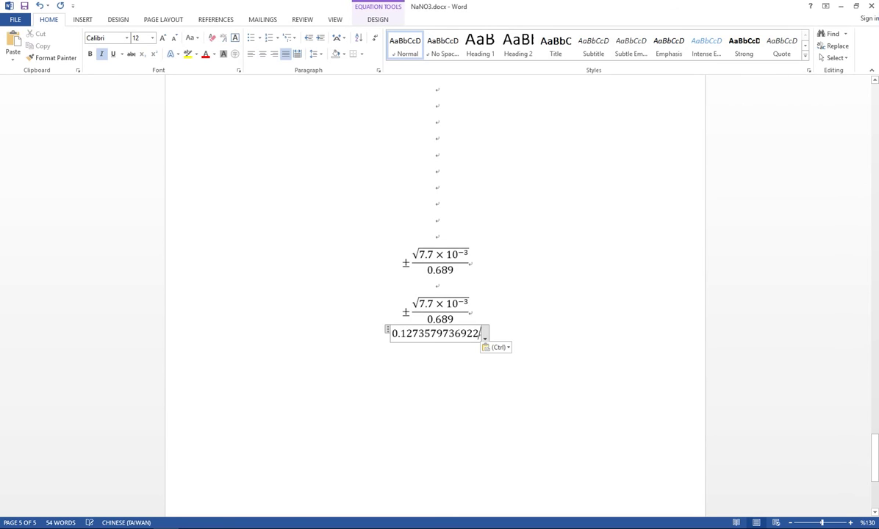
pyautogui.press('Left')
pyautogui.press('Left')
pyautogui.press('Left')
pyautogui.press('Left')
pyautogui.press('Left')
pyautogui.press('Left')
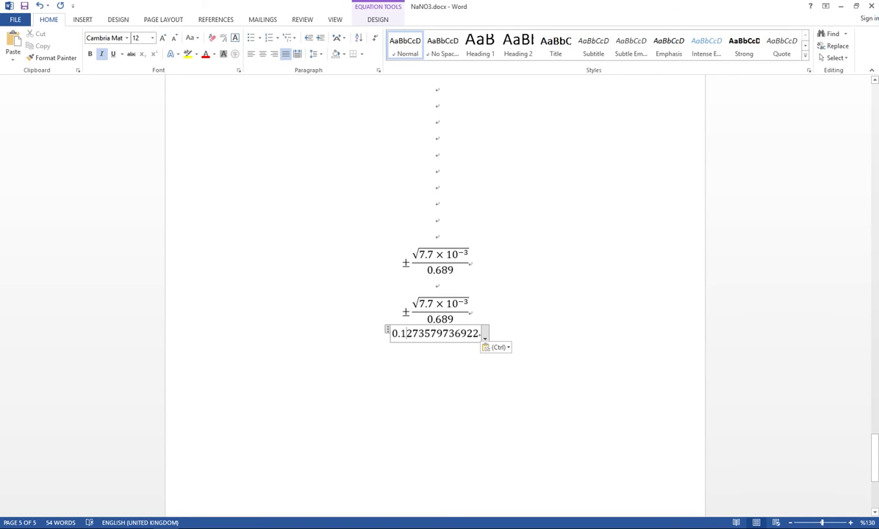
pyautogui.moveTo(392, 334); pyautogui.dragTo(427, 334)
pyautogui.hotkey('shift', 'Right')
pyautogui.hotkey('shift', 'Right')
pyautogui.hotkey('shift', 'Right')
pyautogui.hotkey('shift', 'Right')
pyautogui.hotkey('shift', 'Right')
pyautogui.hotkey('shift', 'Right')
pyautogui.press('Right')
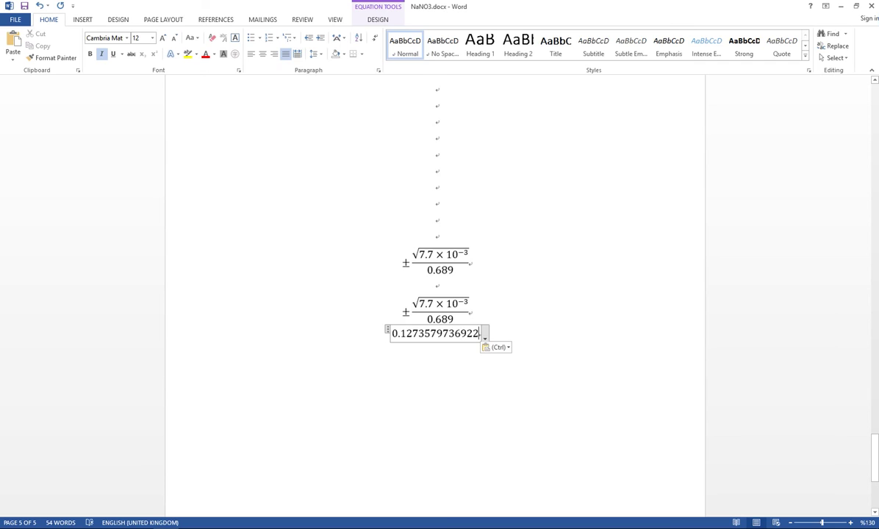